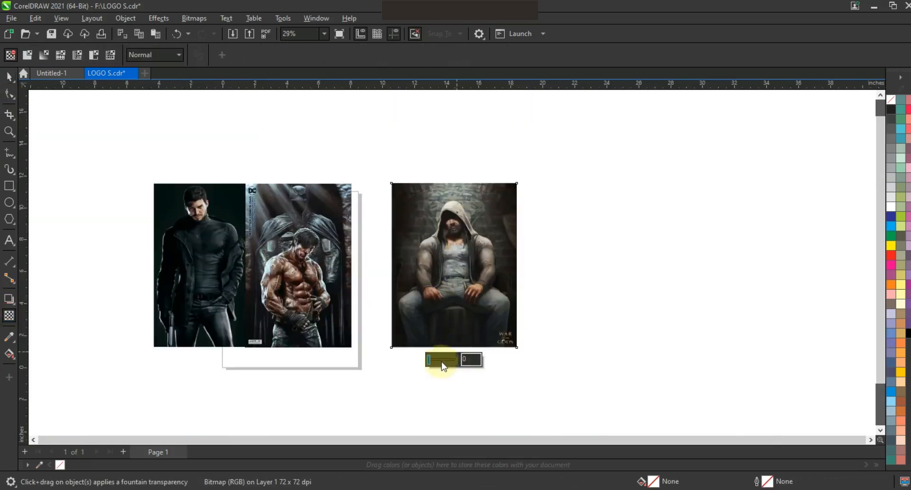
Step: Make the photo of the seated hooded man semi-transparent so it can serve as a tracing reference
left_click(442, 362)
key("z")
left_click(464, 186)
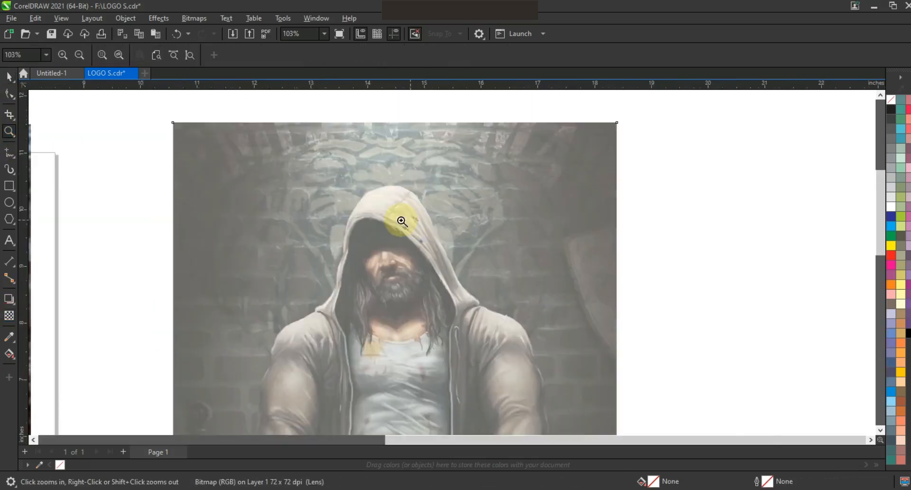
left_click_drag(411, 221, 536, 324)
Step: Set up the Pen tool with a 2 pt outline width for tracing
left_click(9, 155)
left_click(356, 56)
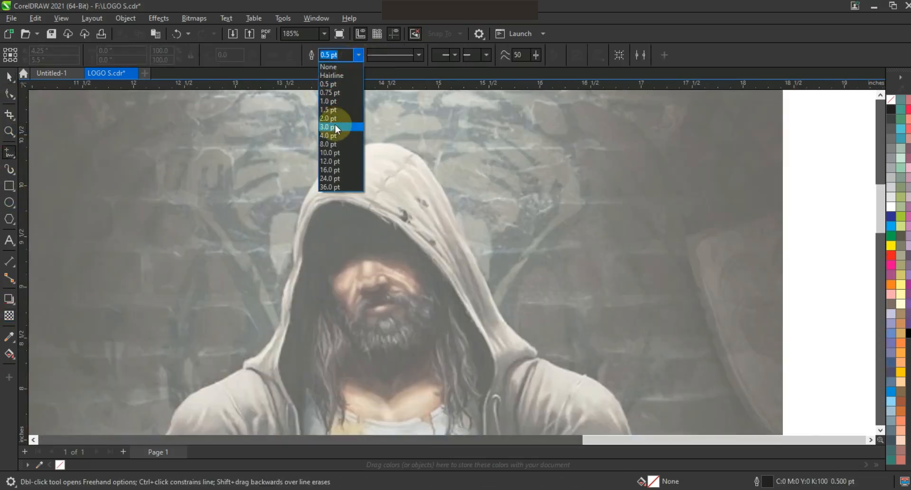
left_click(335, 126)
left_click(462, 324)
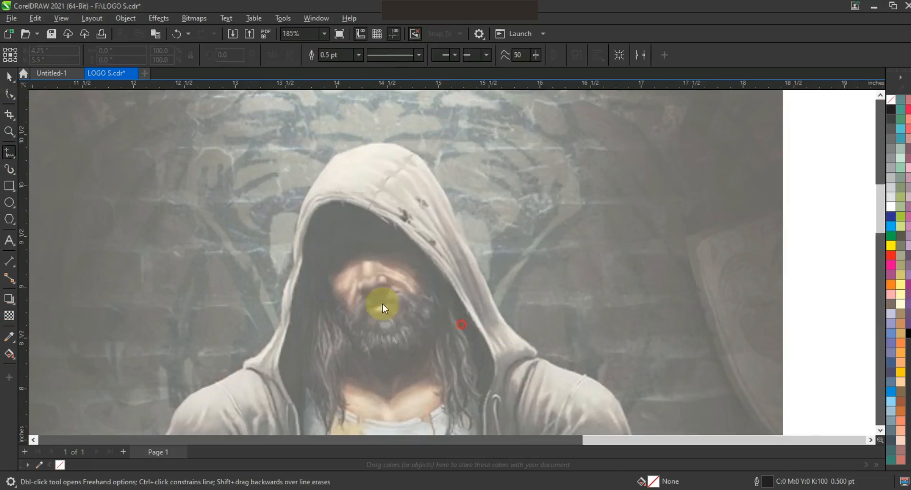
left_click(14, 161)
left_click(39, 187)
Step: Trace the hood's outer edge with straight Pen segments, from its right base over the top to the left shoulder
left_click(537, 356)
left_click(501, 310)
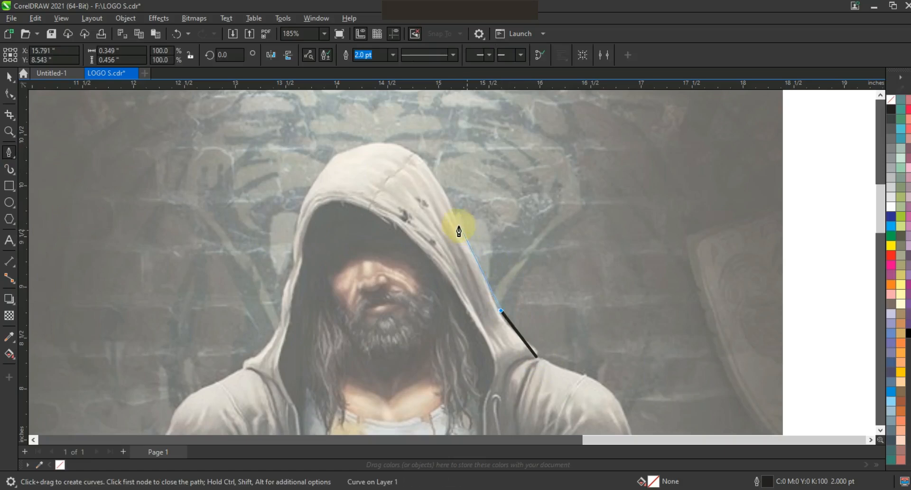
left_click(342, 153)
left_click(296, 229)
left_click(292, 267)
left_click(280, 325)
left_click(242, 368)
left_click(172, 427)
key("space")
Step: Continue the figure's Pen outline from the left shoulder down the sleeve to the left knee
key("F3")
left_click(9, 132)
left_click_drag(269, 166, 494, 321)
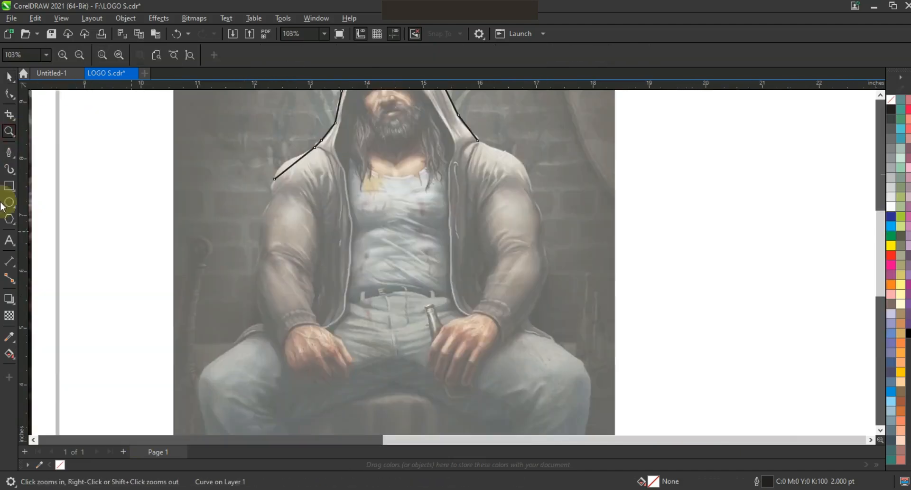
left_click(9, 151)
left_click(273, 181)
left_click(260, 251)
left_click(261, 321)
left_click(237, 344)
left_click(203, 405)
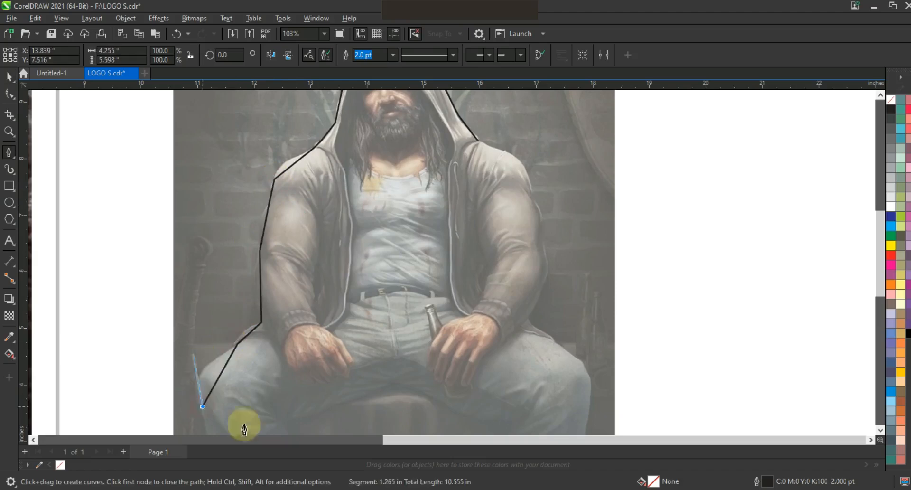
Step: Carry the outline across the legs and up the right sleeve, closing it at the hood's right base
left_click(205, 429)
left_click(279, 420)
left_click(396, 381)
left_click(514, 423)
left_click(587, 421)
left_click(575, 359)
left_click(527, 315)
left_click(541, 243)
left_click(533, 195)
left_click(479, 140)
Step: Convert all segments of the figure outline to curves and bend those at the top of the hood to fit the photo
key("F10")
scroll(454, 255, "down", 3)
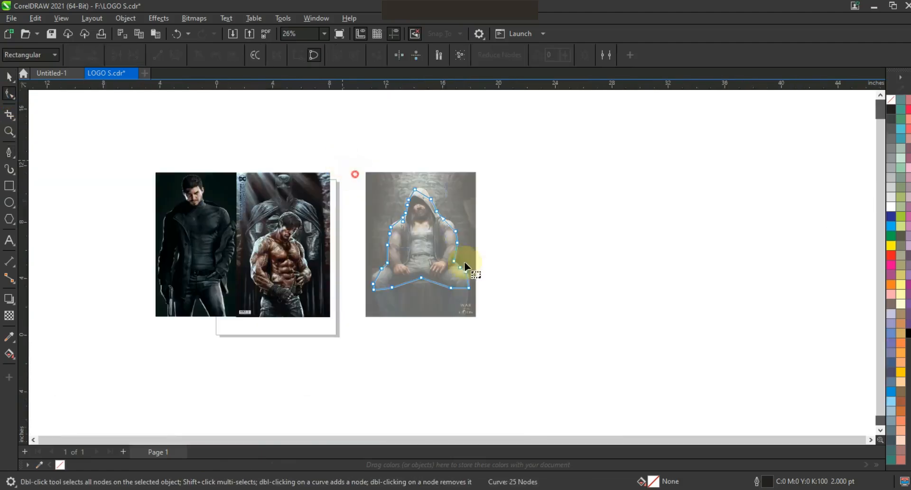
scroll(517, 302, "up", 3)
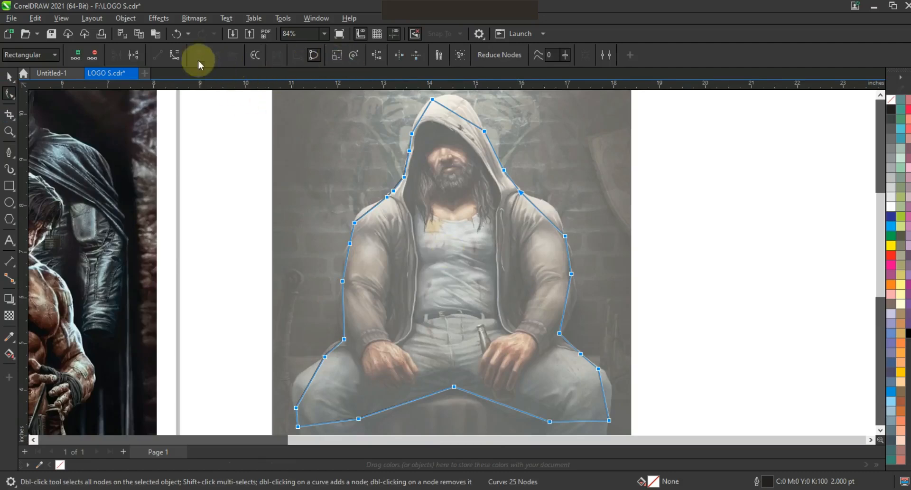
left_click(9, 131)
left_click(448, 143)
left_click_drag(399, 207, 392, 206)
mouse_move(456, 188)
left_mouse_down()
mouse_move(462, 152)
mouse_move(459, 174)
left_mouse_up()
left_click(501, 214)
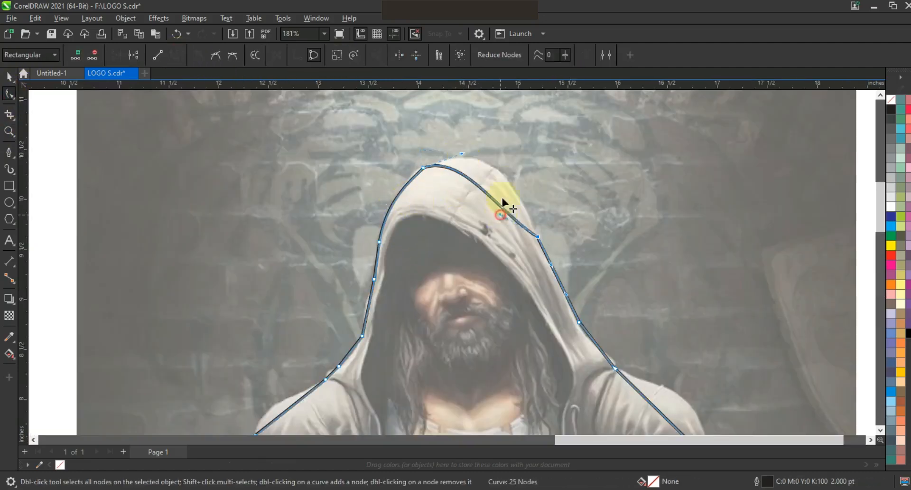
left_click_drag(500, 144, 447, 156)
Step: Curve the outline segments along the hood's right side, its base and the left shoulder to match the photo
left_click(563, 287)
left_click_drag(563, 287, 561, 288)
left_click(580, 322)
mouse_move(603, 353)
left_mouse_down()
mouse_move(616, 354)
mouse_move(587, 346)
left_mouse_up()
left_click_drag(350, 350, 354, 353)
left_click_drag(331, 370, 328, 370)
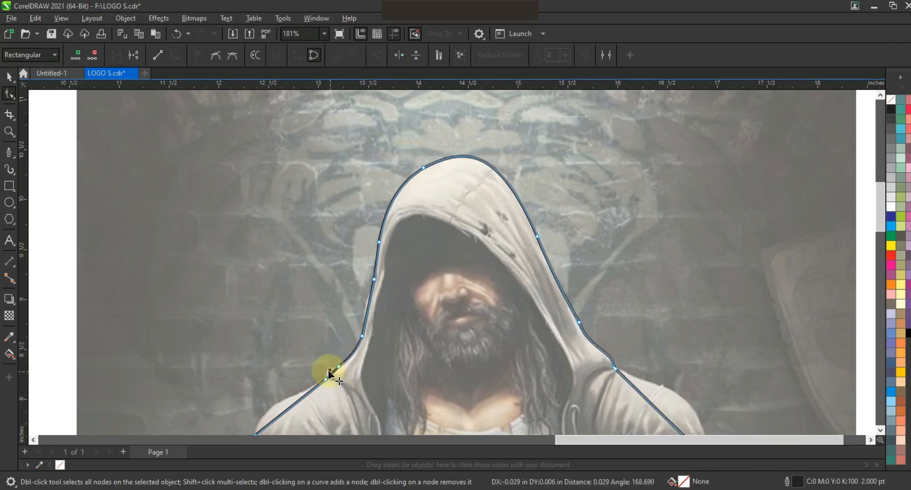
scroll(420, 186, "down", 2)
left_click(555, 291)
left_click_drag(348, 306, 339, 288)
Step: Bend the outline segments along the left sleeve to follow the arm in the photo
left_click(9, 132)
left_click_drag(271, 273, 13, 109)
scroll(422, 228, "down", 2)
left_click_drag(538, 259, 777, 418)
left_click(9, 93)
left_click_drag(277, 201, 275, 200)
left_click_drag(269, 237, 264, 237)
left_click(263, 274)
left_click_drag(264, 304, 253, 304)
Step: Bend the outline segments along the right sleeve from shoulder to cuff to follow the arm
left_click(619, 311)
left_click_drag(605, 354, 619, 376)
left_click(623, 263)
left_click_drag(632, 295, 635, 296)
left_click_drag(618, 221, 624, 221)
Step: Curve the outline around both thighs and knees to match the seated legs in the photo
scroll(469, 172, "down", 1)
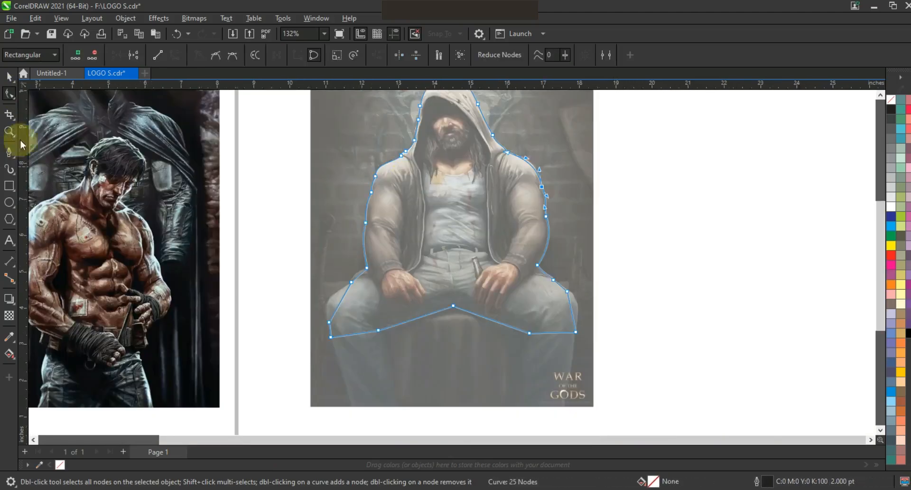
left_click(10, 131)
left_click_drag(285, 224, 668, 380)
left_click(11, 96)
left_click_drag(188, 204, 181, 201)
left_click_drag(150, 260, 127, 256)
left_click(663, 269)
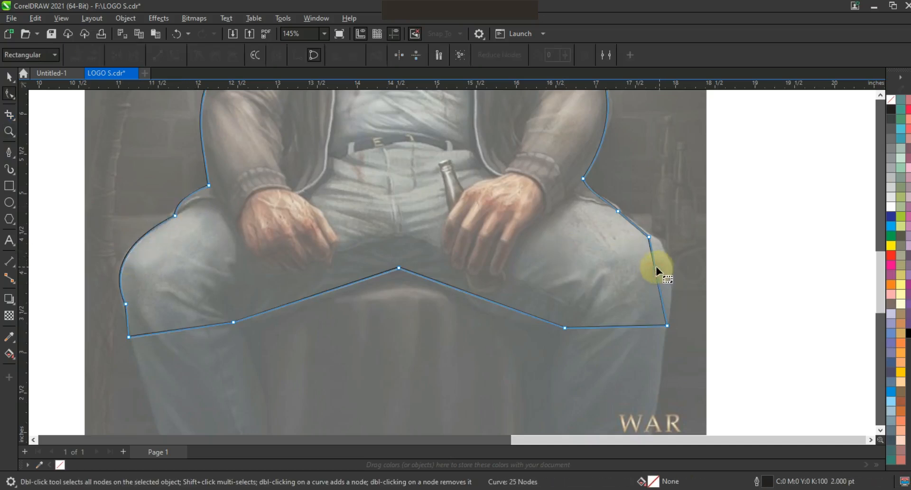
left_click_drag(656, 267, 668, 260)
left_click(607, 201)
left_click_drag(589, 193, 588, 194)
Step: Fill the traced figure outline with black and place a copy of it to the right of the photo
key("F4")
left_click(10, 78)
key("shift+F2")
left_click(908, 333)
scroll(333, 283, "down", 1)
left_click_drag(387, 291, 572, 291)
right_click(573, 291)
Step: Remove the fill from the original figure outline over the photo
left_click(389, 264)
left_click(891, 101)
left_click(496, 275)
Step: Start a jagged highlight shape with the Pen tool, zigzagging across the left shoulder folds and down the inner upper arm
key("z")
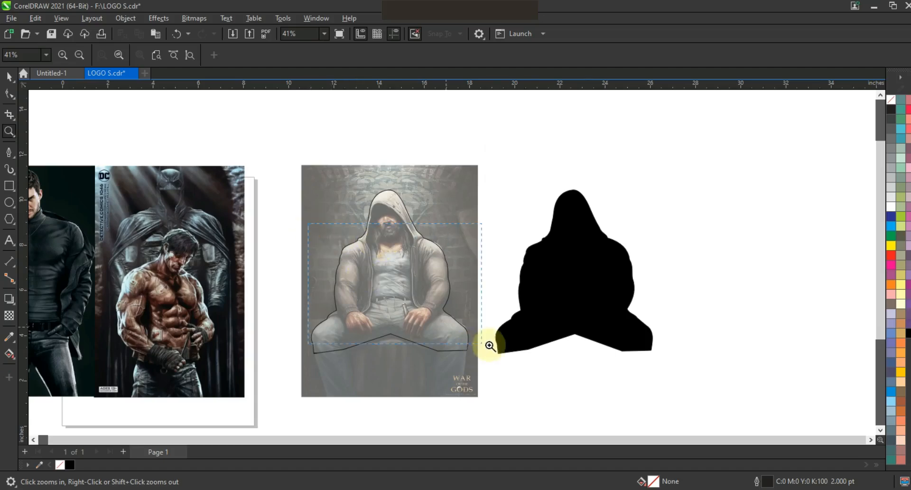
left_click_drag(488, 346, 487, 345)
left_click(634, 382)
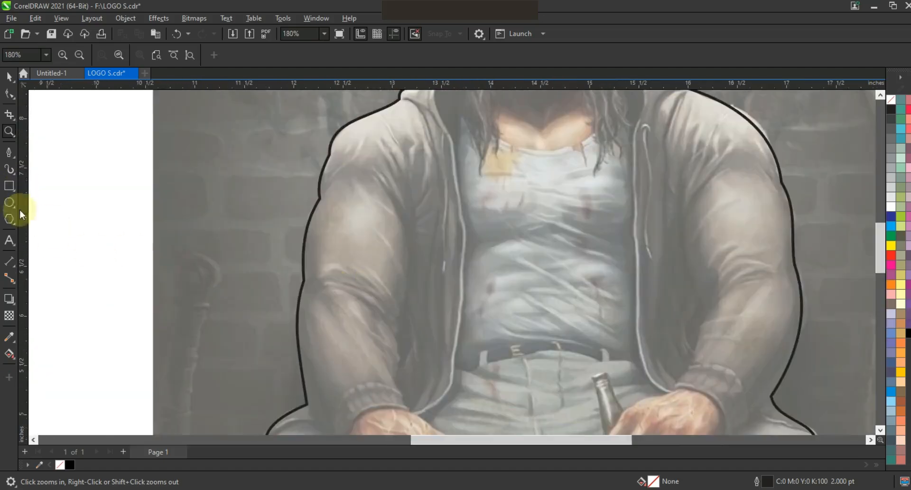
left_click(9, 152)
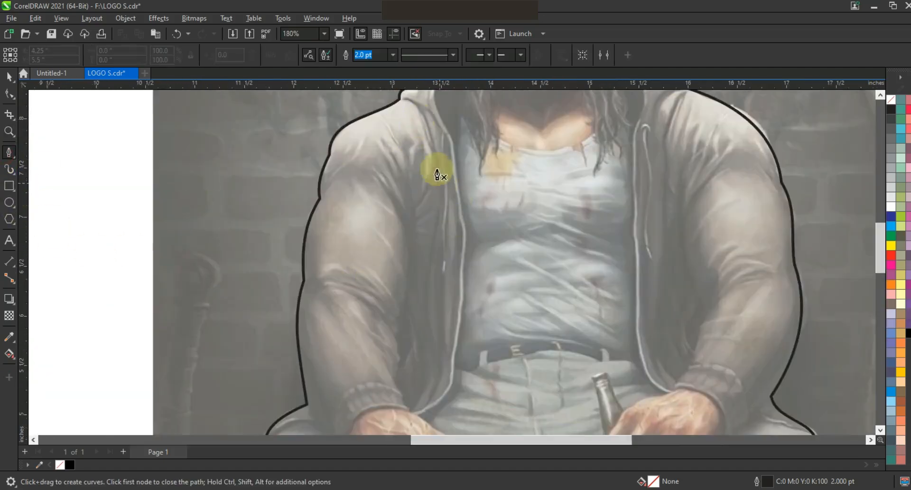
left_click(440, 163)
left_click(421, 120)
left_click(432, 159)
left_click(421, 198)
left_click(413, 174)
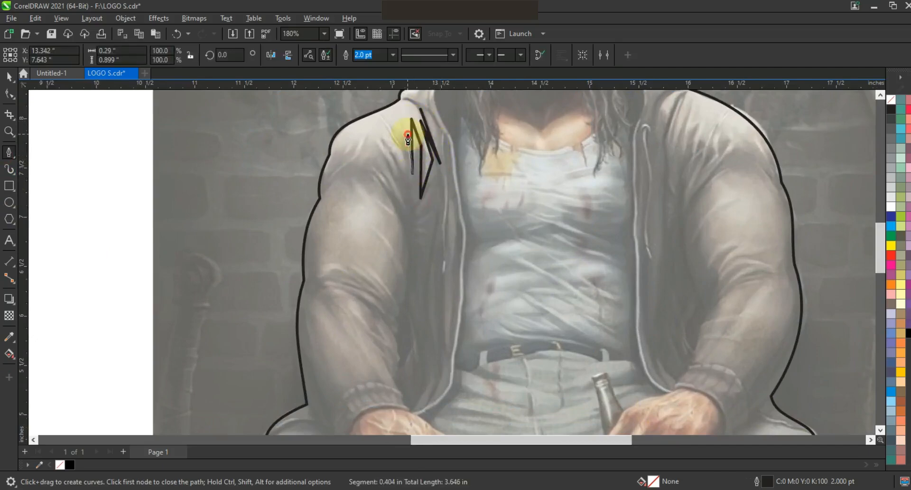
left_click(380, 142)
left_click(410, 215)
left_click(382, 166)
left_click(407, 239)
Step: Extend the jagged highlight outline with pointed zigzags through the left sleeve's elbow folds and down to the cuff
left_click(395, 292)
left_click(375, 270)
left_click(401, 316)
left_click(349, 269)
left_click(402, 317)
left_click(329, 279)
left_click(402, 331)
left_click(350, 302)
left_click(402, 331)
left_click(378, 337)
left_click(403, 360)
left_click(378, 359)
left_click(400, 391)
Step: Run the highlight outline along the cuff and up the outer left sleeve in zigzags, closing it at the shoulder
left_click(330, 418)
left_click(316, 347)
left_click(318, 291)
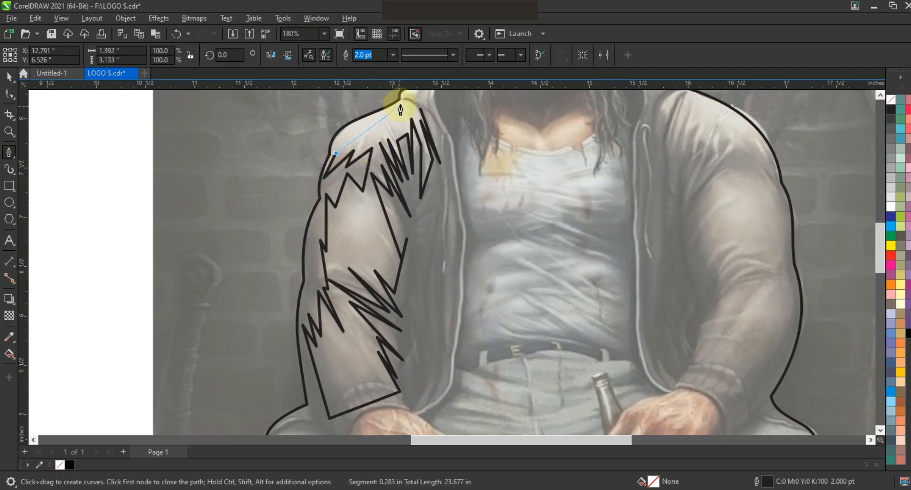
left_click(419, 112)
Step: Convert the sleeve highlight's segments to curves and bend its upper shoulder edges
left_click(9, 93)
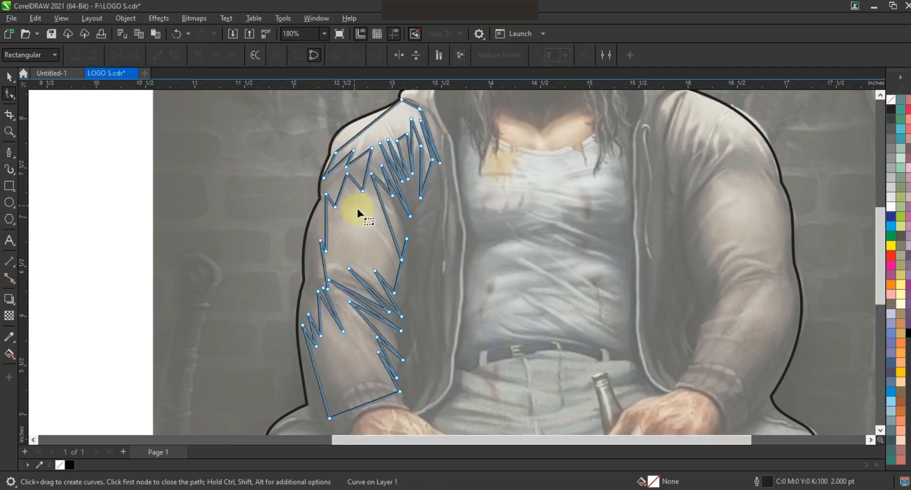
scroll(356, 207, "down", 2)
left_click(174, 56)
left_click(9, 131)
left_click_drag(331, 135, 438, 225)
left_click(9, 94)
left_click(307, 264)
left_click_drag(347, 232, 333, 223)
left_click_drag(393, 199, 394, 209)
left_click_drag(431, 163, 435, 167)
Step: Curve the highlight's spikes beside the collar and its inner upper-arm edge
left_click(488, 224)
mouse_move(479, 219)
left_mouse_down()
mouse_move(495, 214)
mouse_move(484, 235)
left_mouse_up()
left_click_drag(468, 270, 476, 272)
left_click_drag(463, 232, 409, 280)
left_click_drag(405, 321, 402, 324)
scroll(402, 326, "down", 2)
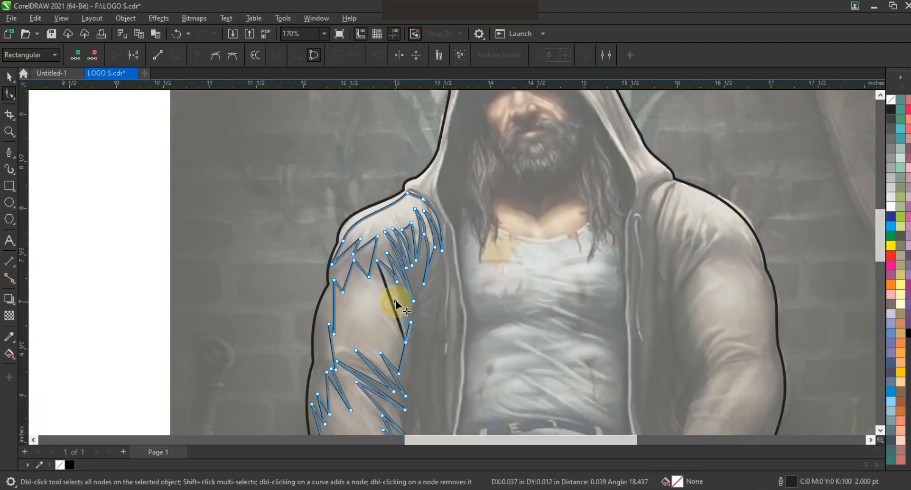
left_click_drag(403, 353, 407, 357)
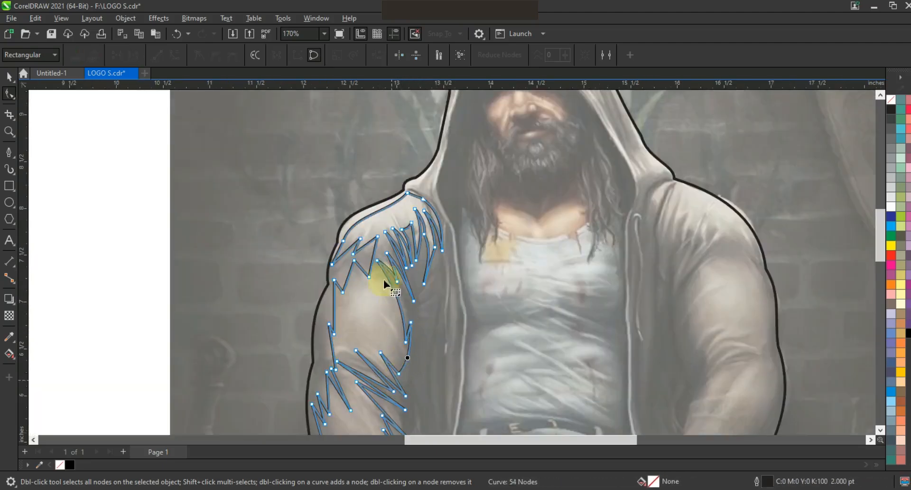
Step: Bend the highlight's spikes below the left shoulder and the adjoining outer edge of the upper arm
key("F2")
left_click_drag(299, 197, 539, 350)
left_click_drag(336, 195, 296, 202)
left_click_drag(351, 221, 339, 223)
left_click_drag(295, 264, 280, 261)
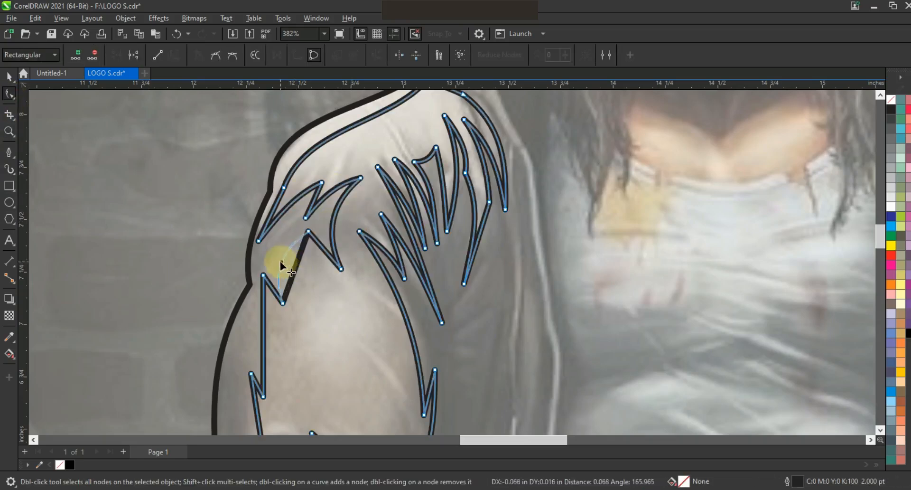
left_click_drag(263, 340, 255, 340)
Step: Curve the highlight's outer spikes at the left elbow to follow the sleeve folds
scroll(306, 235, "down", 2)
key("F2")
left_click_drag(253, 248, 407, 370)
key("F10")
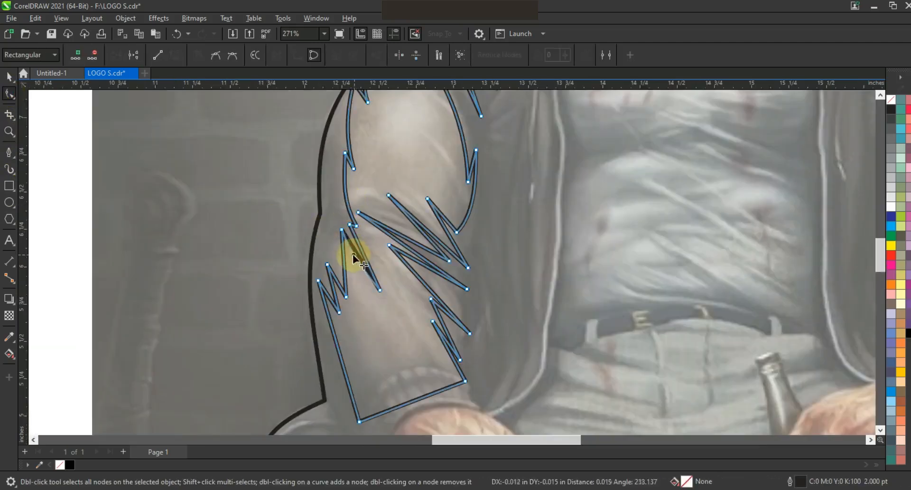
left_click_drag(358, 256, 359, 258)
left_click(332, 325)
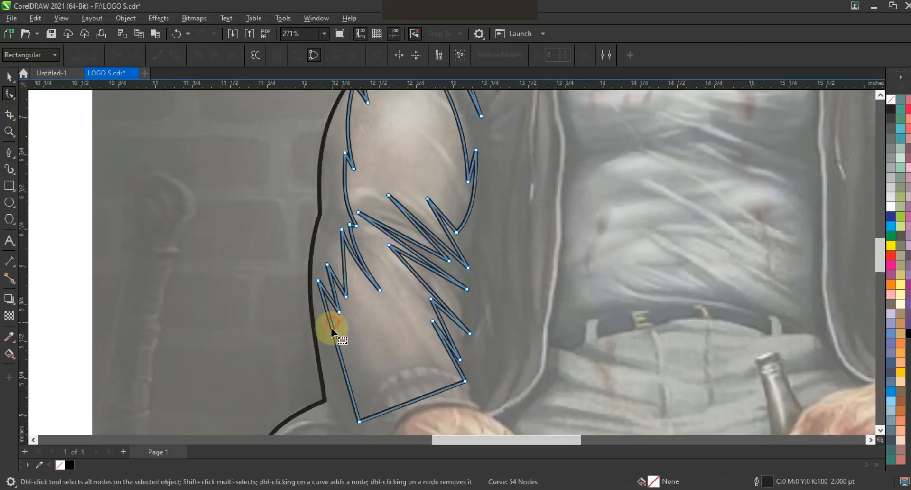
Step: Bend the highlight's inner elbow and forearm spikes and its lower edge above the cuff into curves
left_click_drag(426, 286, 433, 281)
left_click_drag(449, 315, 448, 323)
left_click(444, 349)
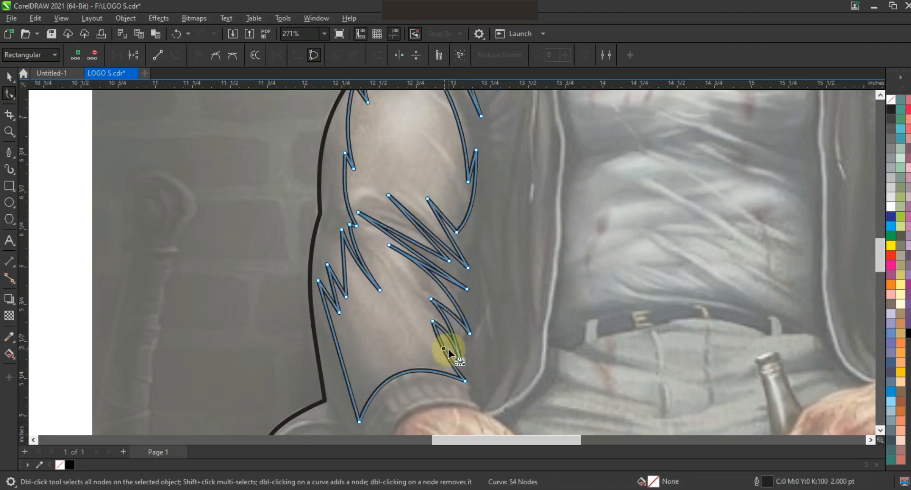
left_click_drag(444, 227, 409, 232)
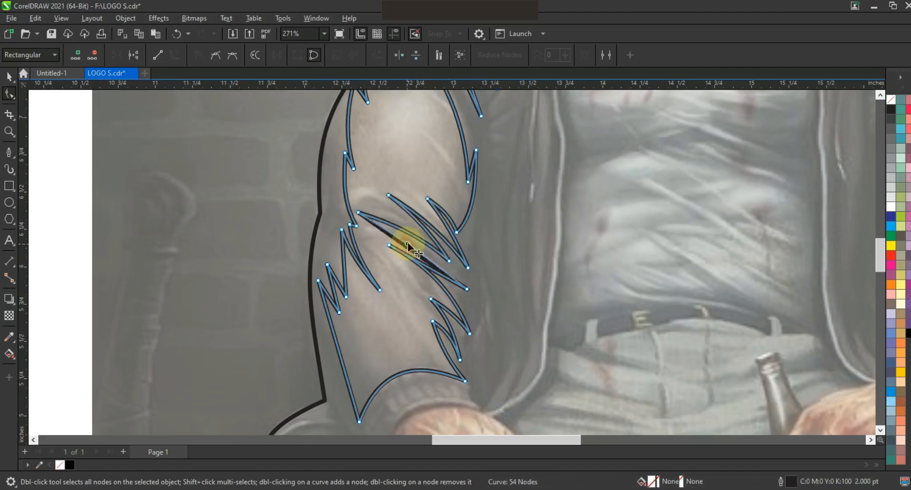
left_click_drag(422, 264, 424, 260)
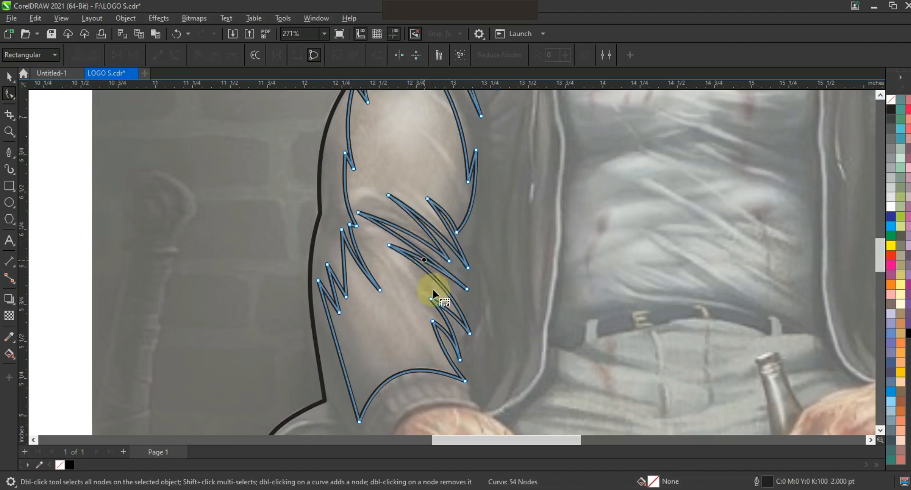
Step: Fill the left sleeve's highlight shape with light gray
left_click(9, 76)
scroll(386, 301, "down", 5)
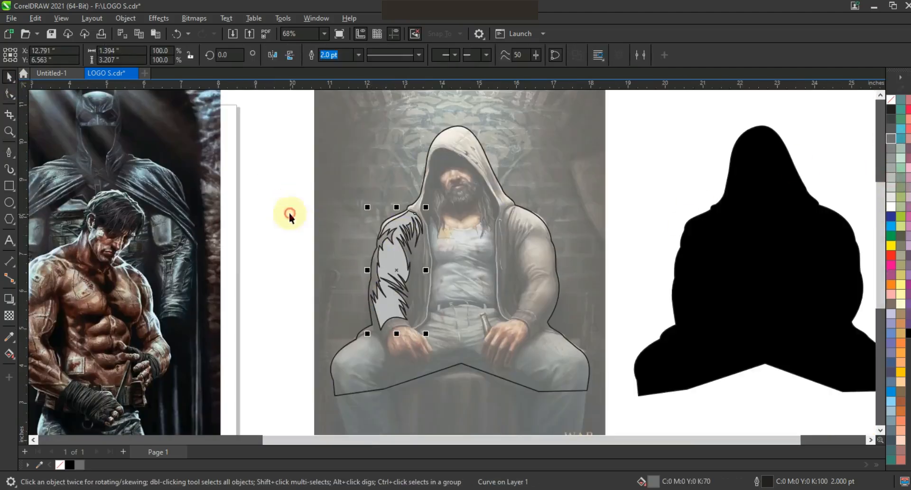
left_click(8, 131)
left_click_drag(359, 130, 579, 330)
left_click(8, 76)
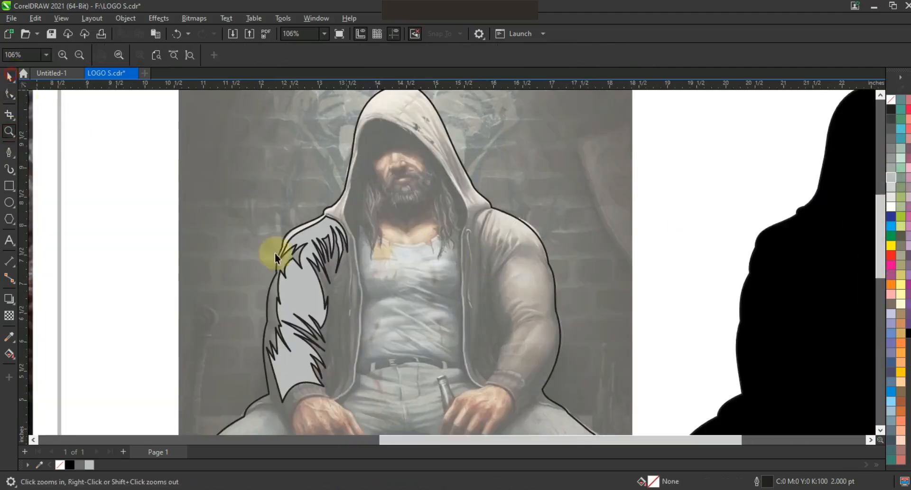
Step: Move the left sleeve's highlight onto the black silhouette and remove its outline
left_click(301, 308)
scroll(301, 309, "down", 2)
left_click_drag(315, 315, 457, 325)
left_click_drag(550, 323, 552, 323)
right_click(891, 99)
left_click(854, 108)
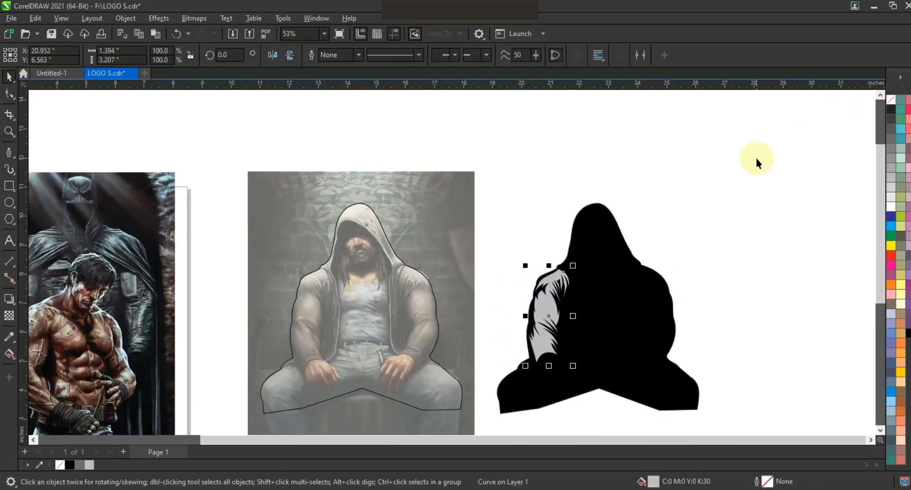
left_click(757, 157)
Step: Place a horizontally mirrored copy of the sleeve highlight on the silhouette's right sleeve
left_click(551, 305)
left_click_drag(525, 316, 590, 313)
right_click(589, 313)
left_click_drag(591, 312, 655, 314)
left_click(657, 345)
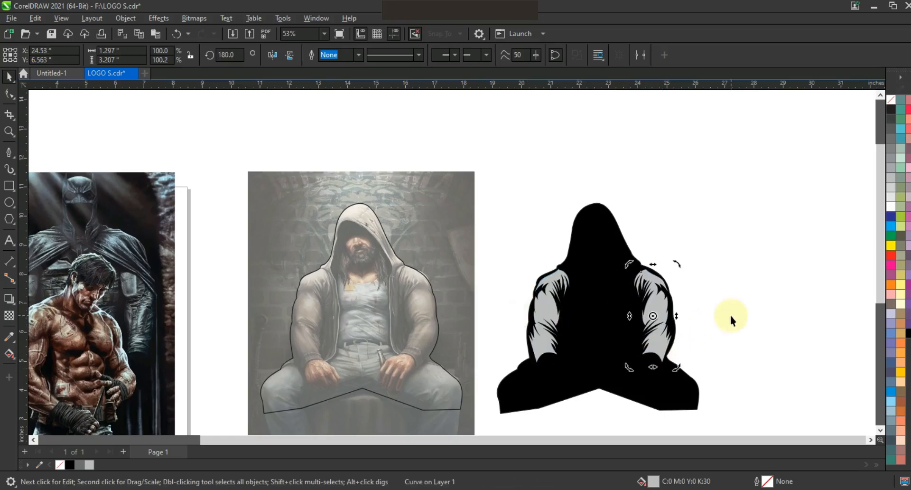
left_click(735, 327)
Step: Recolor both sleeve highlights with the beige #C3BDB1 sampled from the photo's right sleeve
left_click(546, 309)
left_click(649, 316, "shift")
left_click(757, 289)
left_click(9, 337)
left_click(425, 305)
key("space")
left_click(655, 320)
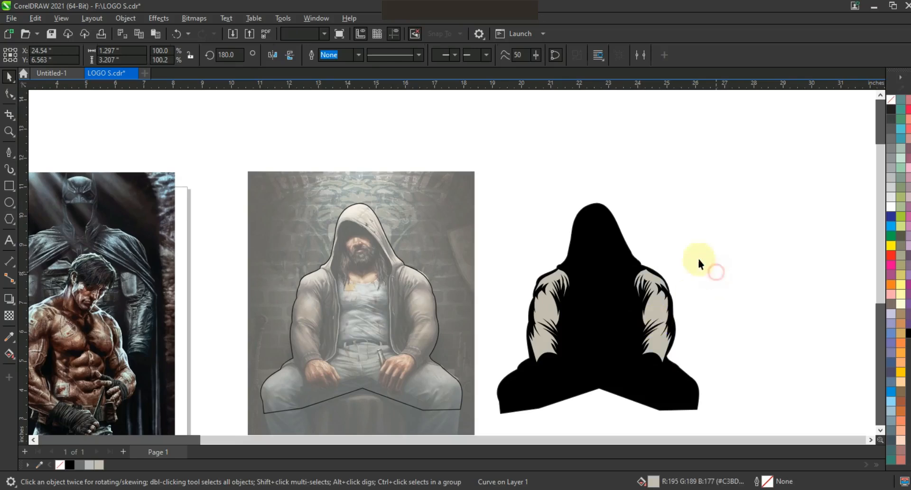
left_click(685, 231)
Step: Bend the hood highlight's segments into curves, including its lower edges where the hood meets both shoulders
key("z")
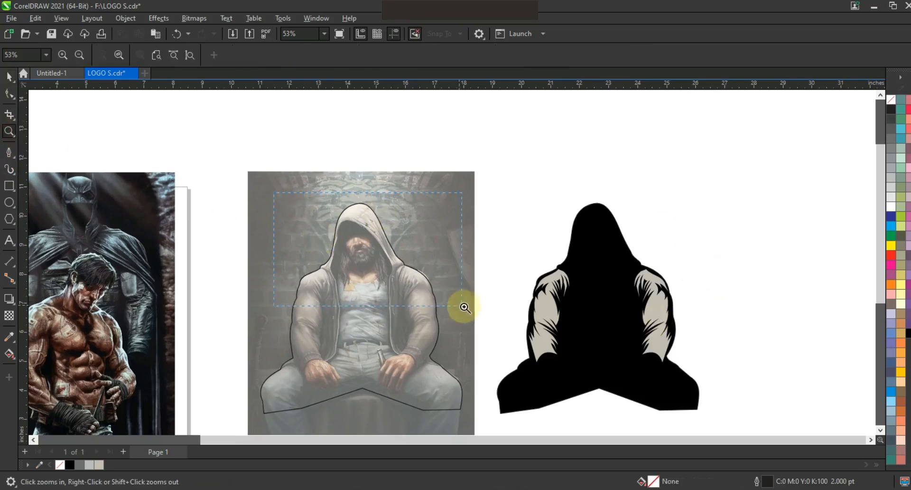
left_click_drag(475, 311, 475, 310)
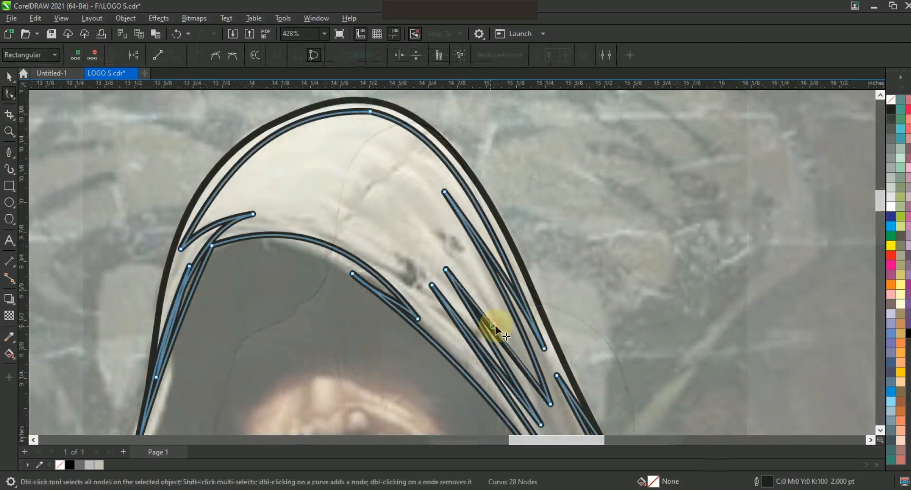
scroll(394, 218, "down", 1)
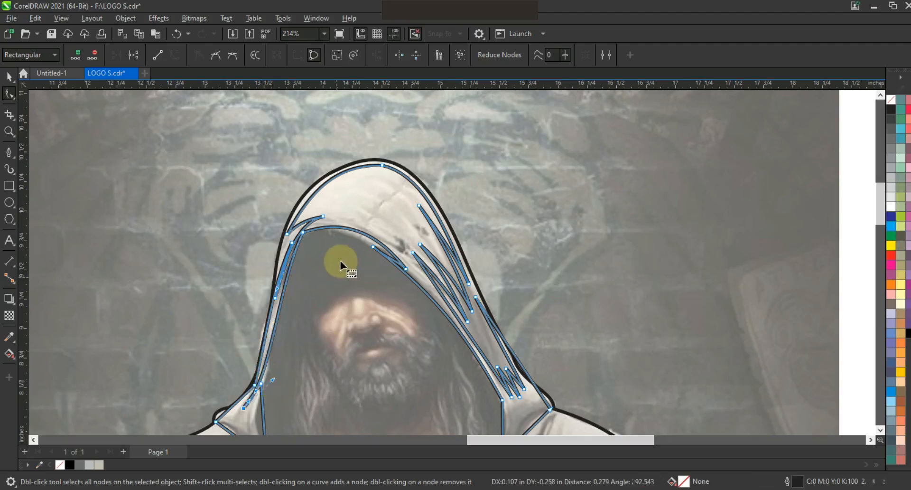
scroll(300, 360, "down", 1)
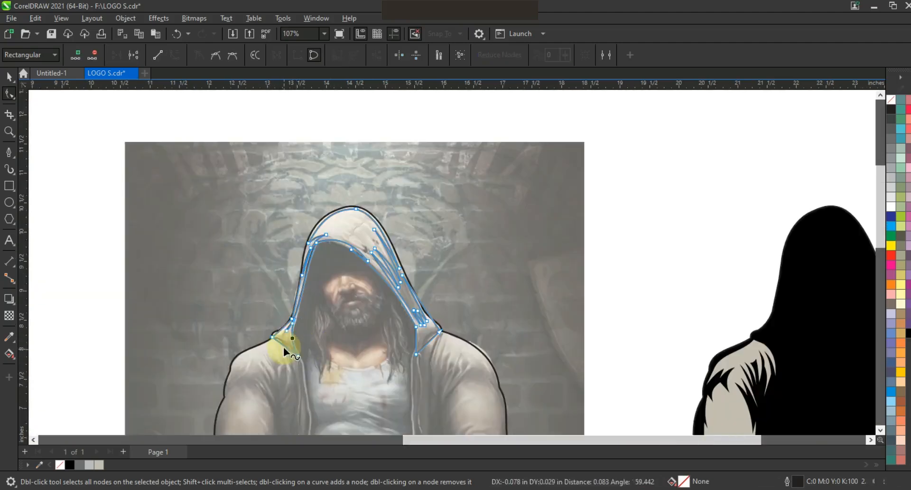
left_click_drag(417, 341, 422, 341)
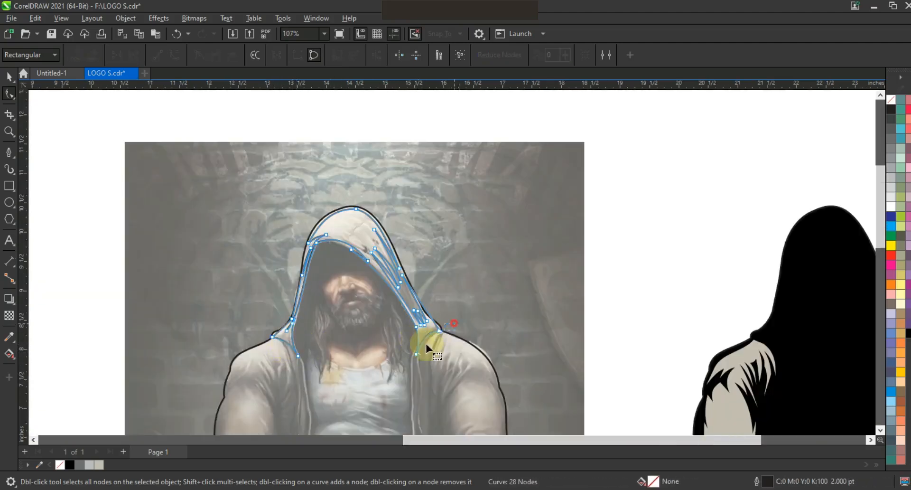
key("shift+F2")
left_click_drag(584, 302, 593, 335)
left_click(590, 300)
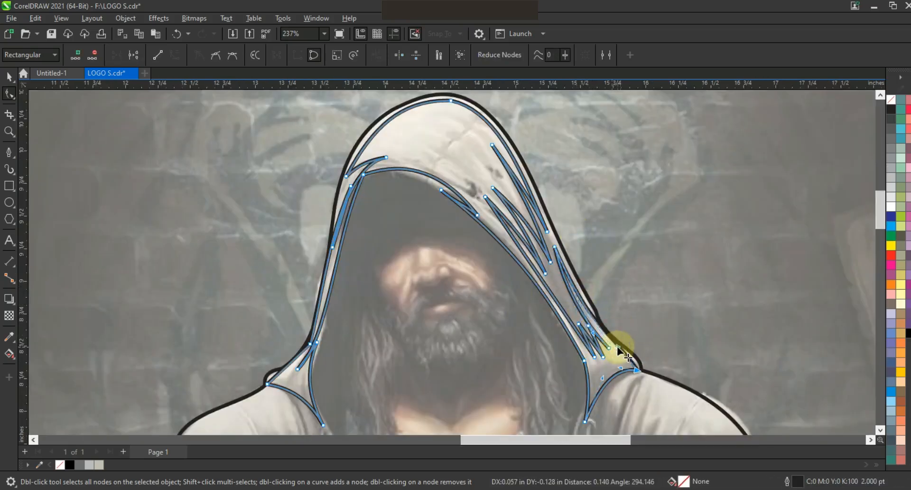
Step: Move the hood highlight onto the silhouette, fill it with beige #C3BDB1 and remove its outline
left_click(9, 76)
scroll(318, 221, "down", 2)
left_click_drag(333, 210, 598, 210)
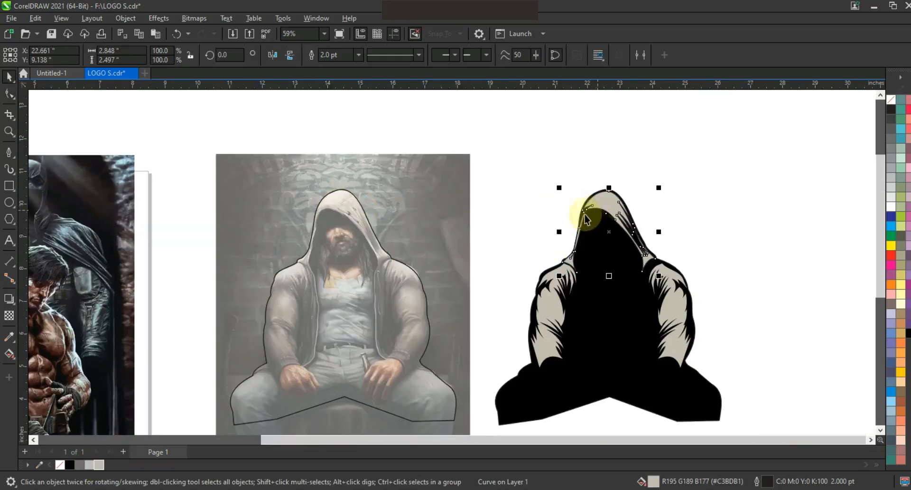
right_click(891, 100)
left_click(870, 108)
left_click(773, 136)
left_click(612, 205)
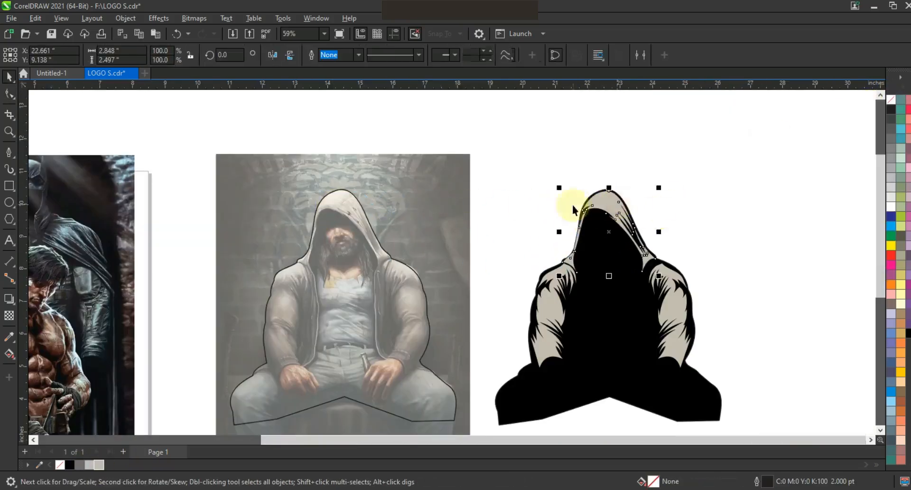
scroll(588, 213, "up", 2)
scroll(605, 209, "down", 2)
left_click(670, 213)
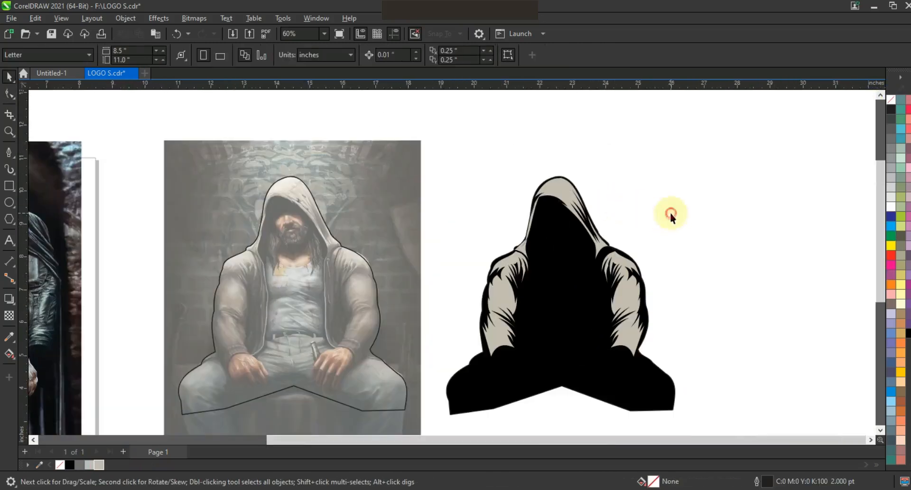
Step: Set the Artistic Media stroke width to 0.03 inches and paint long hair strands at the left of the face
left_click(13, 134)
left_click_drag(256, 202, 358, 275)
left_click_drag(358, 275, 438, 286)
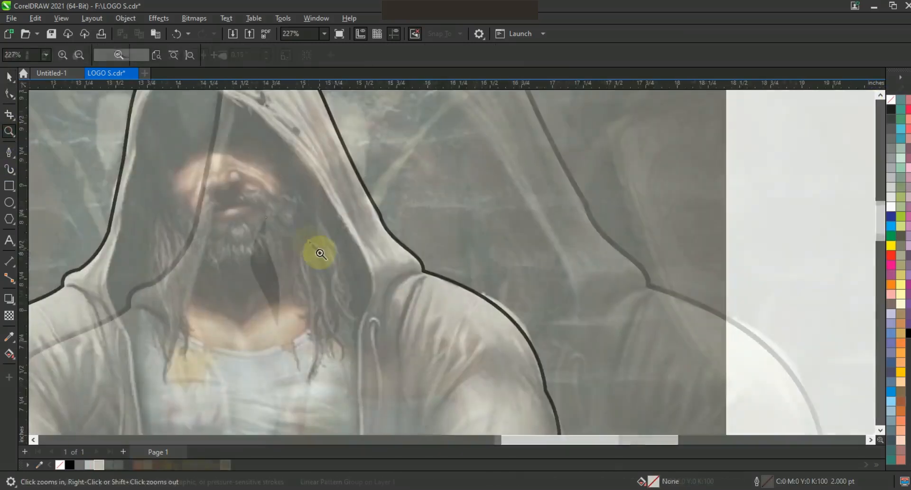
left_click_drag(319, 252, 502, 319)
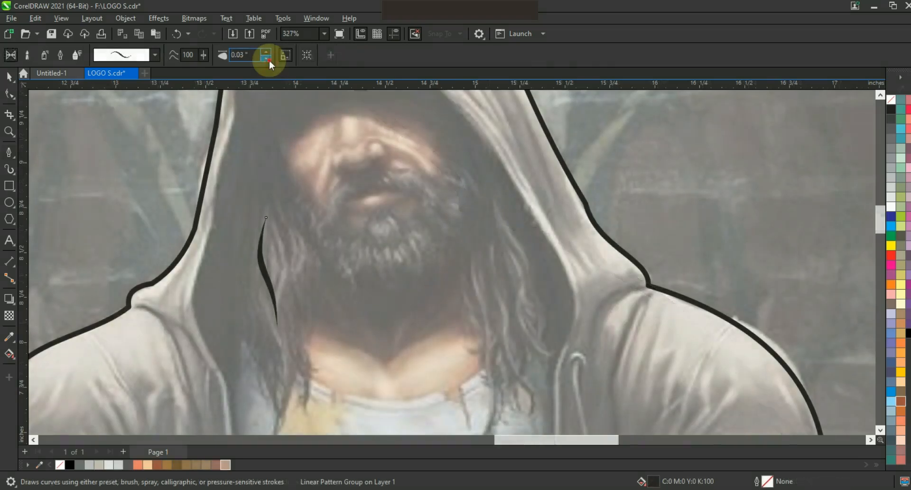
left_click(267, 58)
mouse_move(273, 195)
left_mouse_down()
mouse_move(266, 218)
mouse_move(277, 321)
mouse_move(284, 274)
mouse_move(275, 307)
left_mouse_up()
left_click_drag(257, 236, 291, 386)
left_click_drag(250, 276, 282, 403)
left_click_drag(284, 220, 280, 314)
Step: Paint short tapered strokes for the beard's lower edge and the mustache
mouse_move(331, 240)
left_mouse_down()
mouse_move(359, 294)
mouse_move(369, 294)
left_mouse_up()
left_click_drag(371, 251, 377, 291)
mouse_move(400, 243)
left_mouse_down()
mouse_move(402, 295)
mouse_move(411, 281)
left_mouse_up()
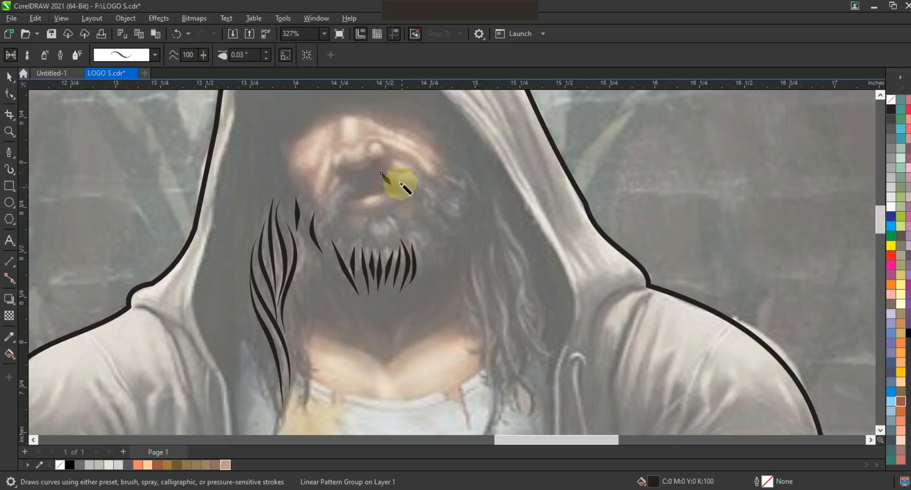
left_click_drag(436, 202, 429, 200)
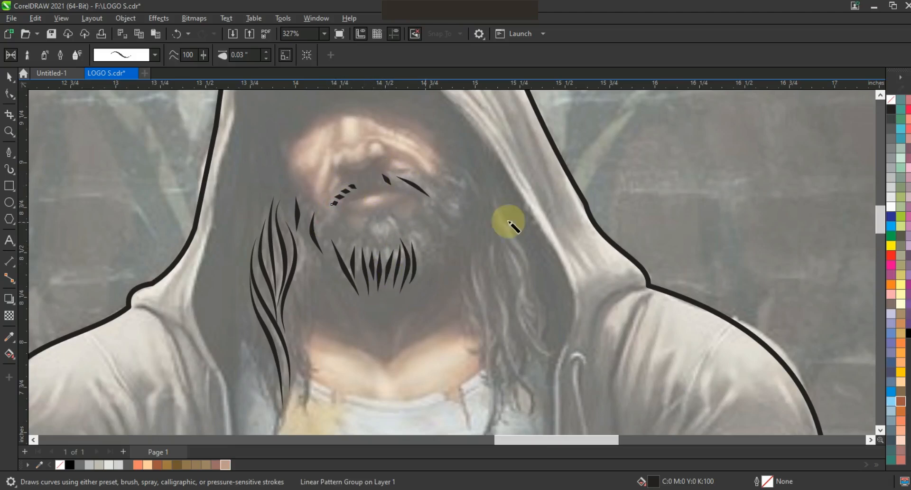
Step: Paint long hair strands at the right of the beard and another strand at the lower left
mouse_move(482, 249)
left_mouse_down()
mouse_move(487, 373)
mouse_move(531, 388)
left_mouse_up()
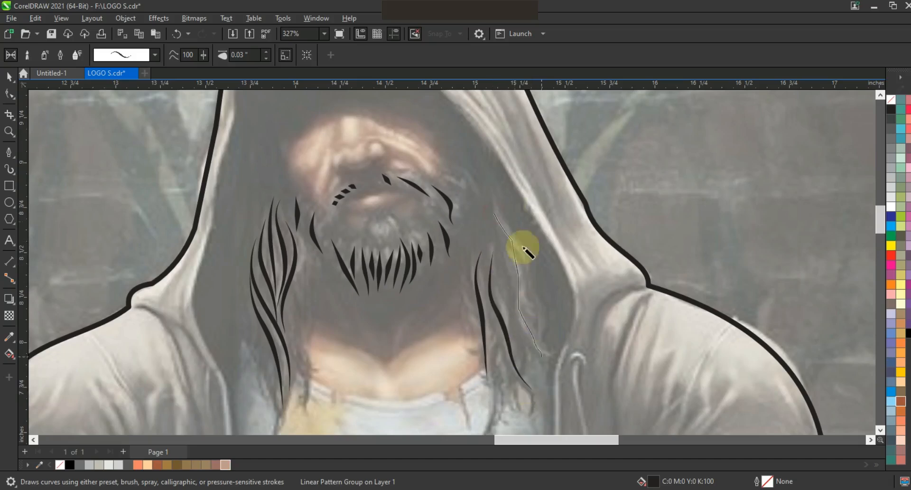
left_click_drag(465, 266, 476, 325)
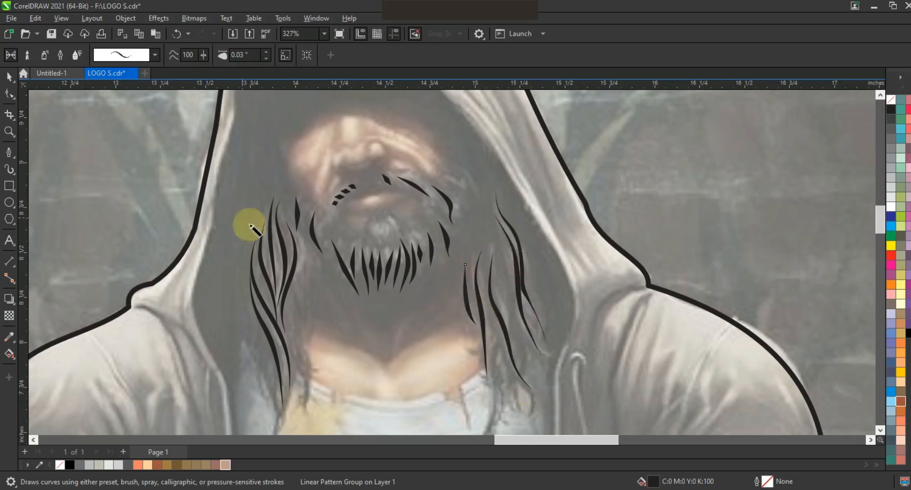
left_click_drag(250, 327, 272, 392)
Step: Fill the hair and beard strokes with gray, move them onto the silhouette's face and group them
key("space")
scroll(403, 205, "down", 2)
left_click_drag(626, 166, 318, 294)
left_click(891, 149)
left_click_drag(396, 224, 758, 224)
key("ctrl+g")
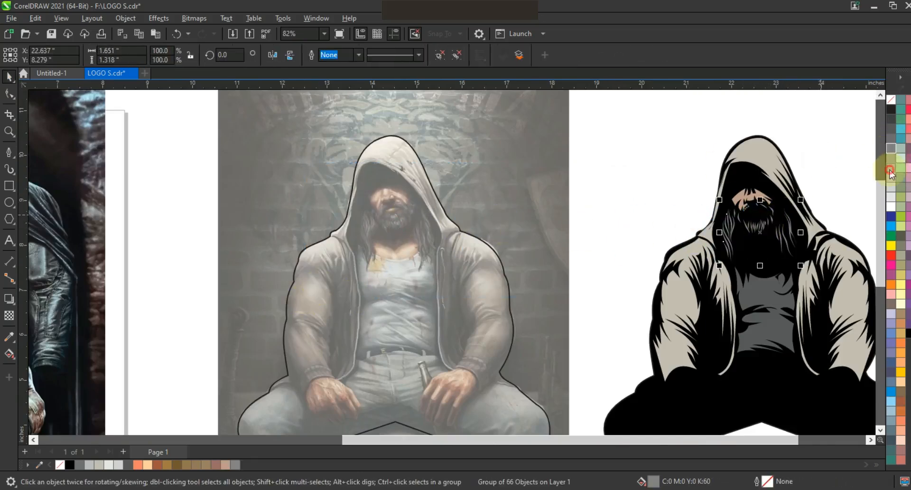
left_click(653, 125)
Step: Trace the man's lips in the photo as a closed shape with the Pen tool
scroll(539, 235, "down", 1)
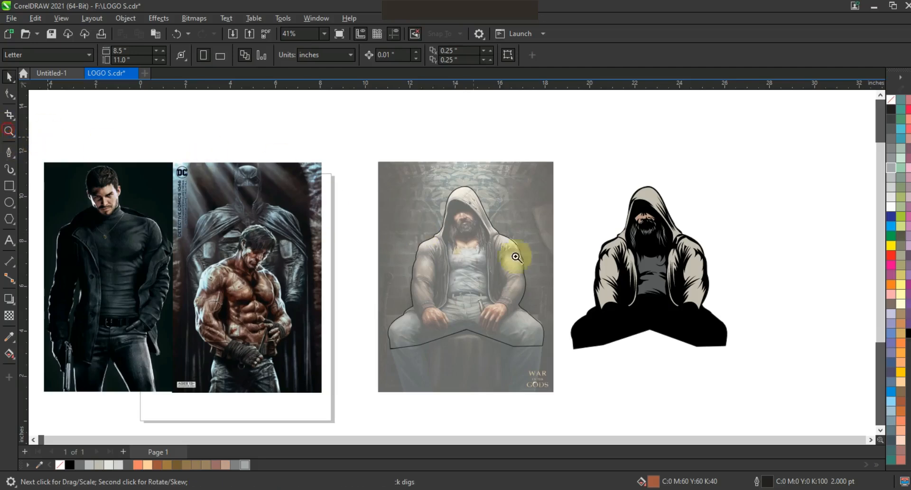
left_click_drag(446, 206, 501, 238)
left_click_drag(267, 201, 515, 310)
left_click(9, 153)
left_click(236, 309)
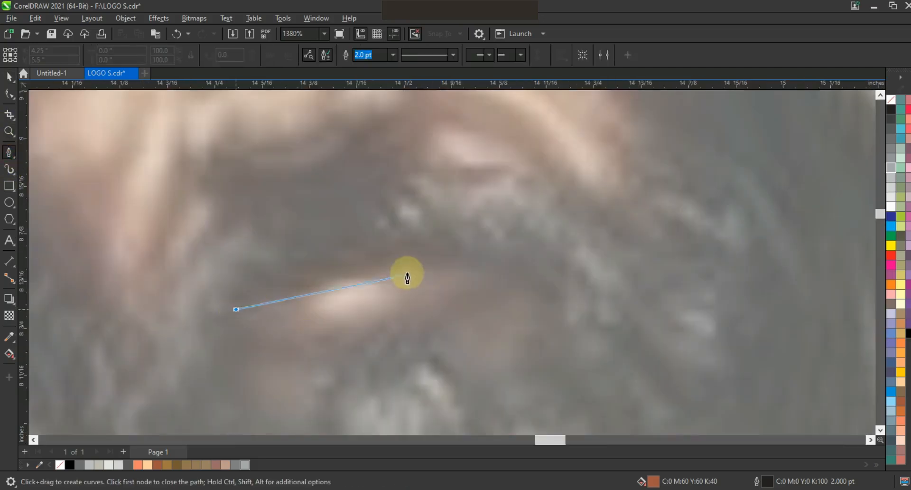
left_click(453, 269)
left_click(514, 280)
left_click(236, 309)
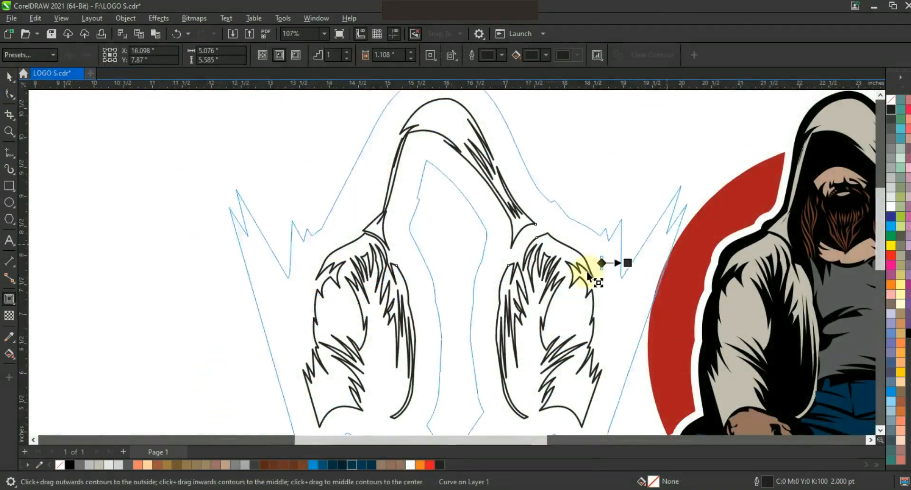
Step: Add an inward contour to the hood and sleeve highlight shape and break it apart
left_click_drag(587, 274, 600, 252)
left_click(9, 76)
left_click(126, 18)
left_click(151, 225)
Step: Fill the inner jacket shape with beige #C3BDB1 and the outer one with the darker gray #827E75
left_click(406, 294)
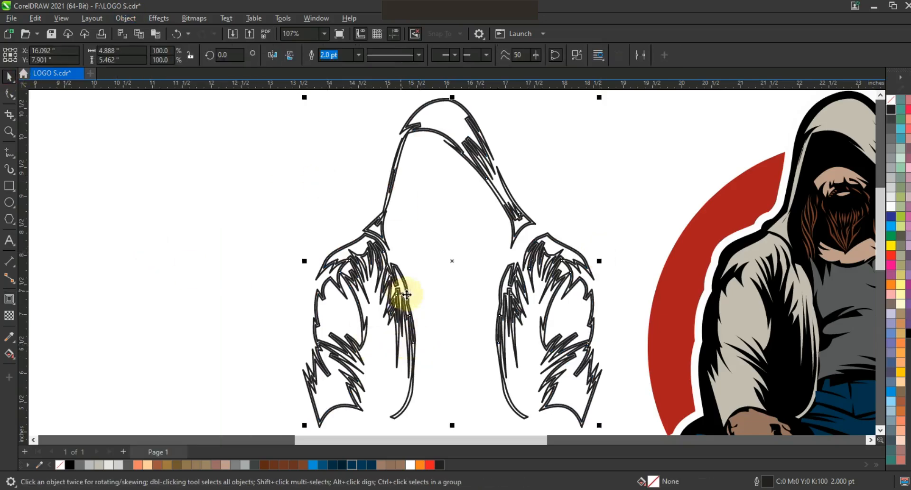
left_click(97, 465)
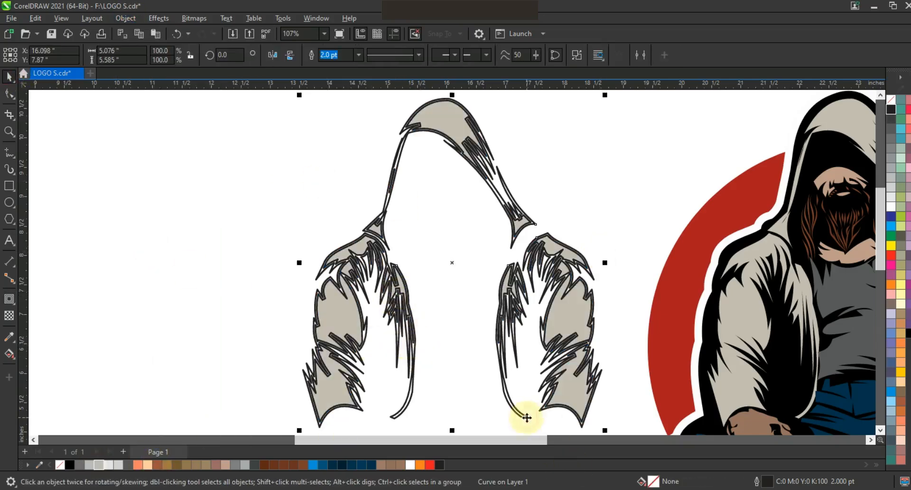
left_click(9, 353)
left_click(180, 55)
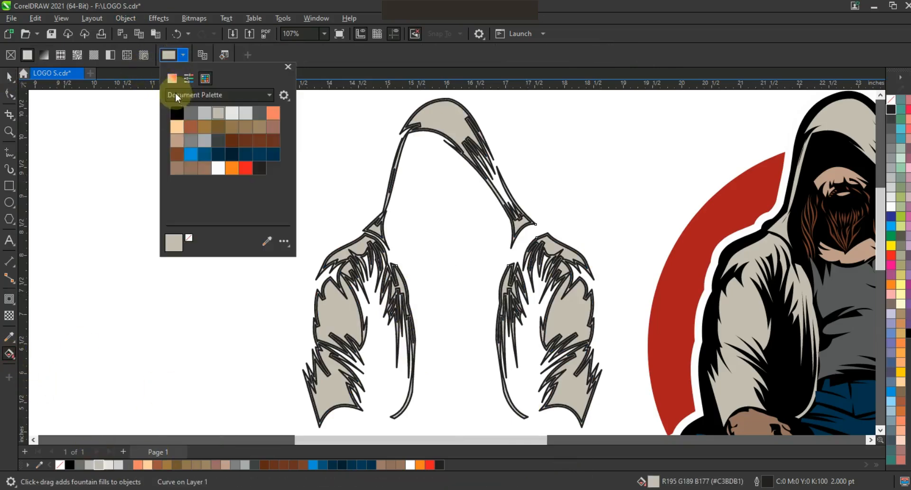
left_click(176, 145)
left_click(9, 77)
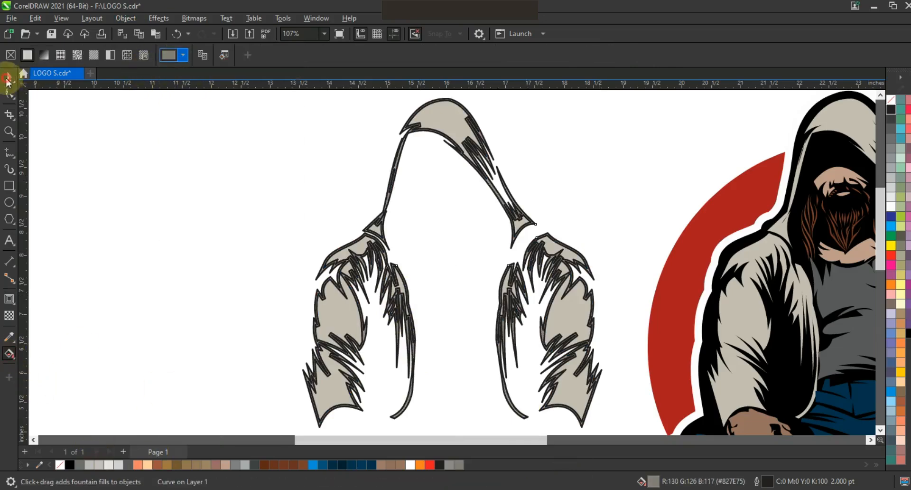
Step: Remove the outlines of both jacket shapes, group them and align the group onto the black figure
left_click(527, 330)
scroll(567, 322, "down", 3)
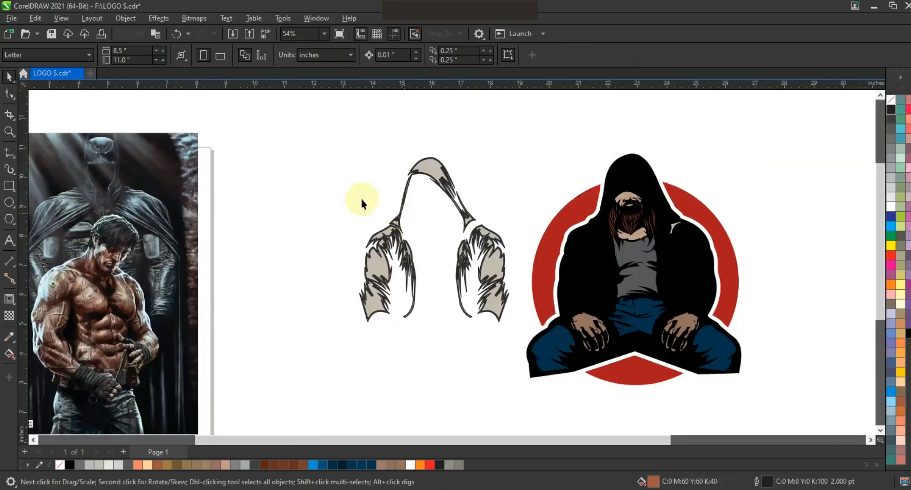
left_click_drag(522, 345, 523, 346)
right_click(891, 99)
left_click(581, 260, "shift")
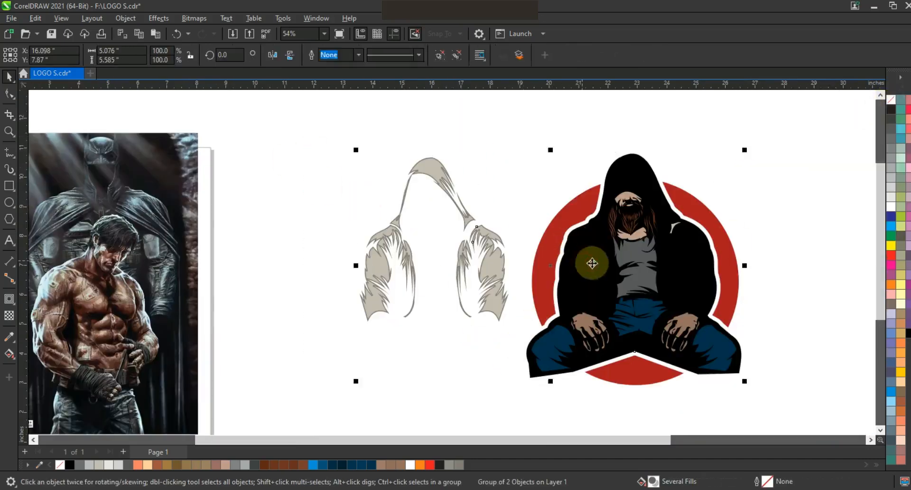
key("e")
key("ctrl+g")
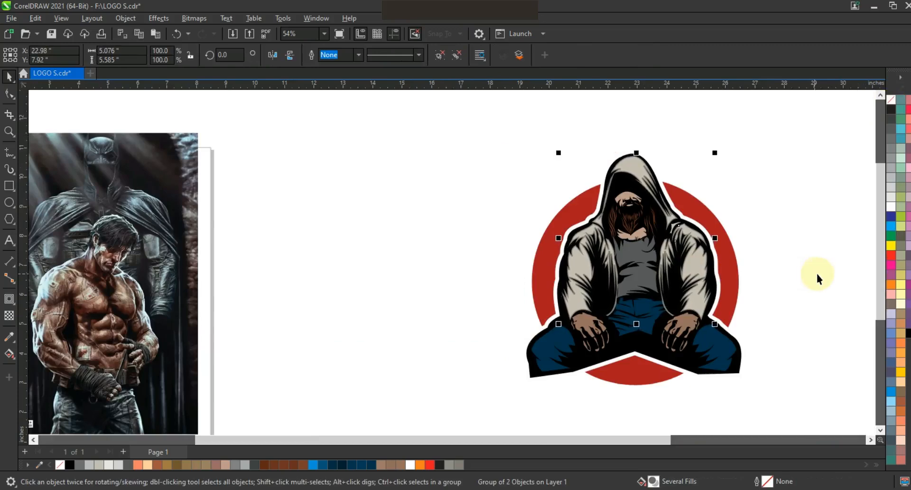
Step: Place a copy of the gray shirt shape beside the figure, giving it a black outline and no fill
left_click(644, 279)
left_click_drag(644, 279, 454, 279)
right_click(454, 279)
key("shift+F2")
right_click(891, 109)
left_click(879, 120)
left_click(891, 99)
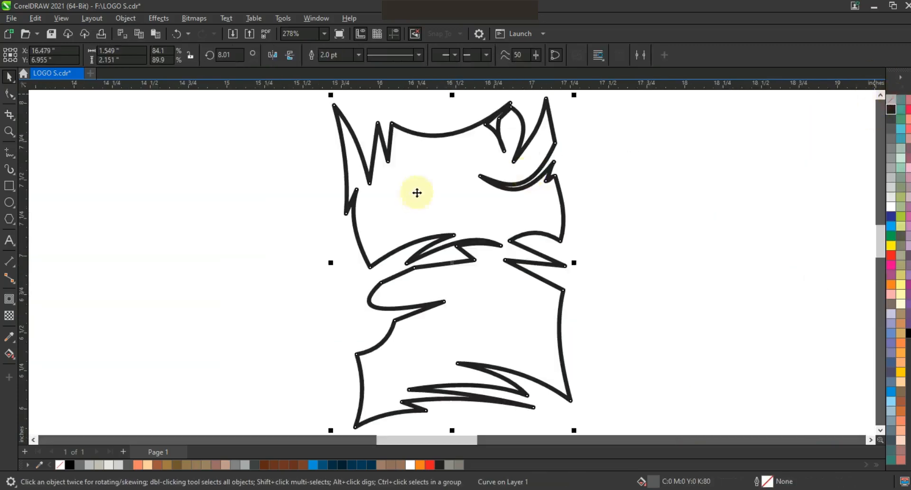
Step: Add a thin inward contour to the shirt copy and break it apart
left_click(11, 299)
left_click_drag(434, 138, 435, 104)
left_click(4, 80)
left_click(126, 20)
left_click(169, 283)
left_click(227, 262)
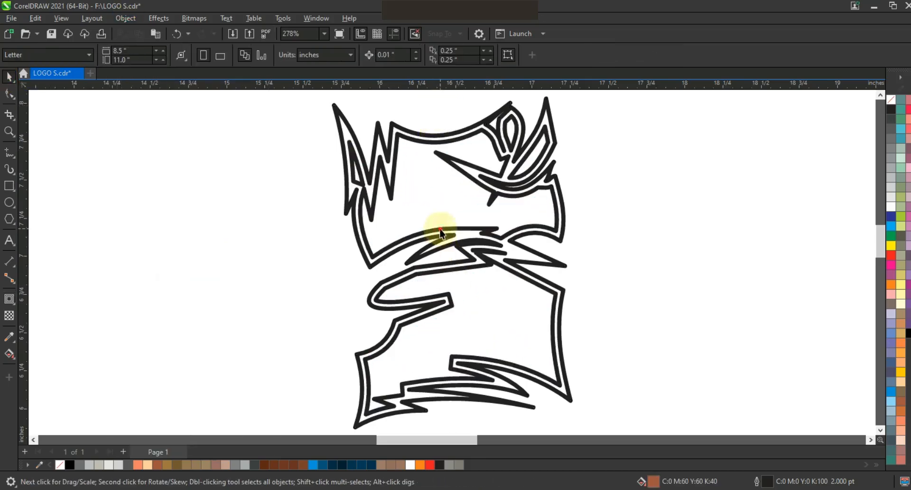
Step: Fill the inner shirt shape with light gray and the outer one with 80% black
left_click(441, 230)
left_click(119, 465)
left_click(559, 295)
left_click(128, 465)
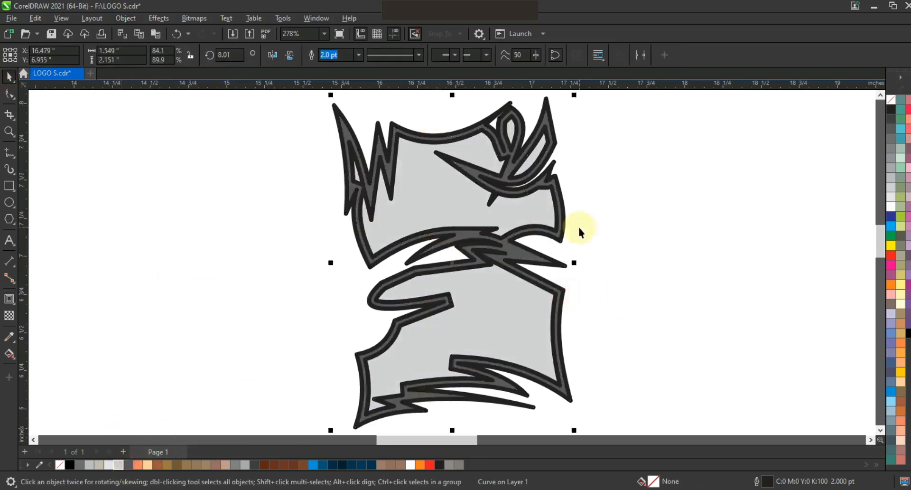
Step: Recolor the inner shirt shape with the figure's dark shirt gray
left_click(579, 230)
scroll(493, 236, "down", 2)
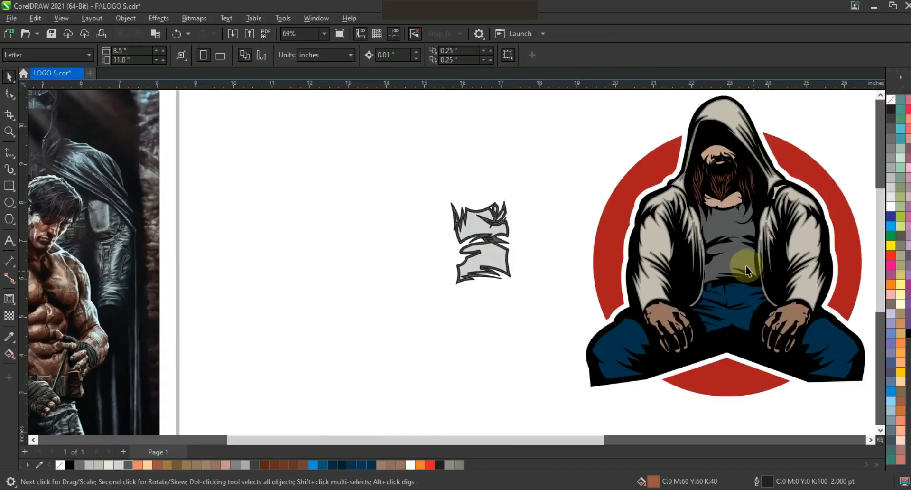
left_click(127, 465)
left_click(492, 337)
left_click(508, 274)
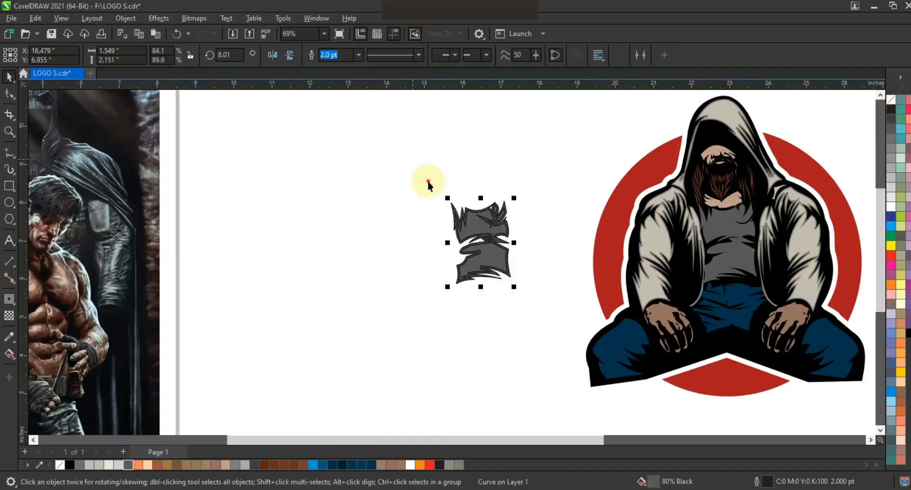
Step: Remove the shirt shapes' outlines, group them, and use the group to replace the figure's original shirt shape
left_click_drag(429, 181, 541, 311)
right_click(890, 100)
key("ctrl+g")
left_click(727, 247)
key("Delete")
left_click_drag(477, 264, 723, 273)
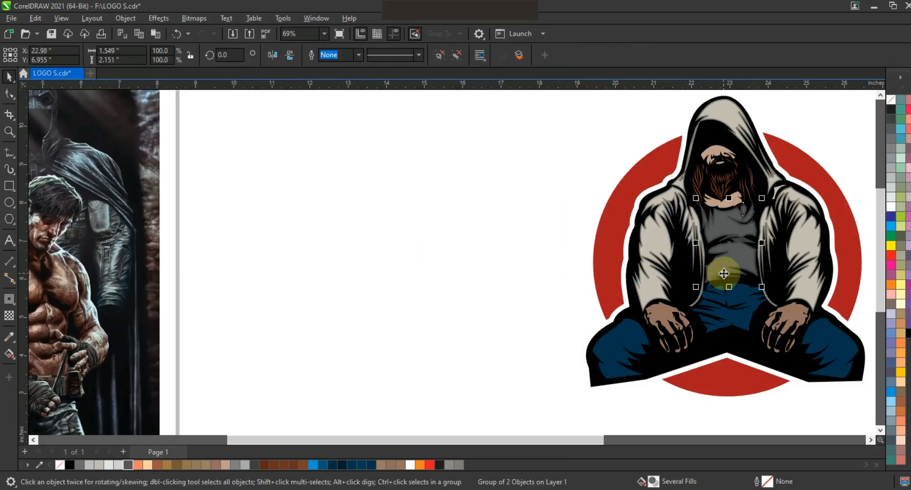
Step: Move the figure's face shape onto empty canvas, give it a black outline, add a thin inward contour, and break it apart
left_click_drag(719, 154, 525, 157)
key("shift+F2")
scroll(517, 167, "down", 1)
left_click(891, 99)
right_click(891, 110)
key("Return")
left_click(9, 299)
left_click_drag(462, 125, 439, 138)
left_click(125, 18)
left_click(172, 338)
Step: Fill the inner face shape with light skin tone and the outer one with gray-brown #856E61
left_click(206, 465)
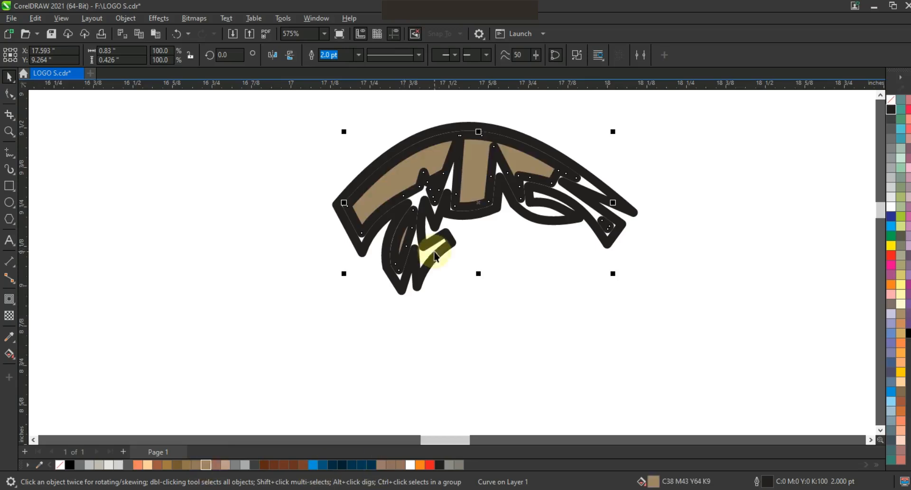
left_click(225, 465)
left_click(9, 354)
left_click(183, 55)
left_click(172, 78)
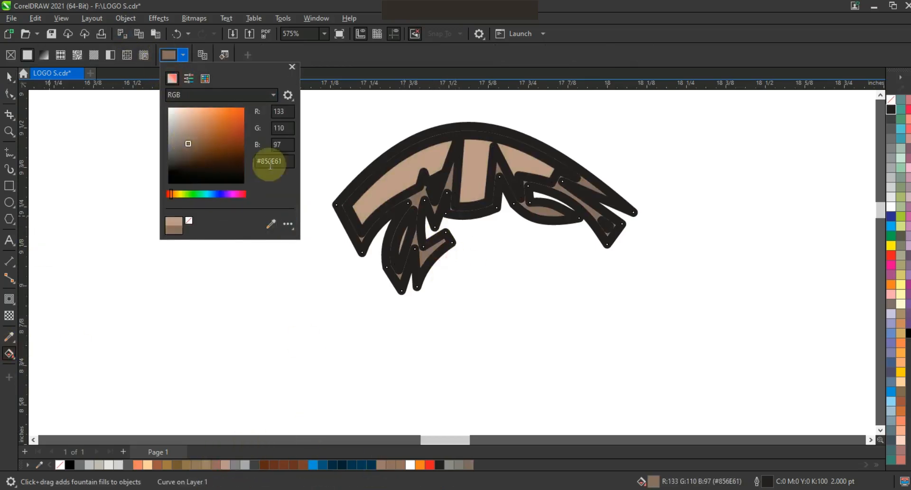
Step: Remove the face shapes' outlines, group them, and place the group back on the figure's face
double_click(9, 76)
right_click(891, 101)
left_click(878, 109)
left_click(878, 108)
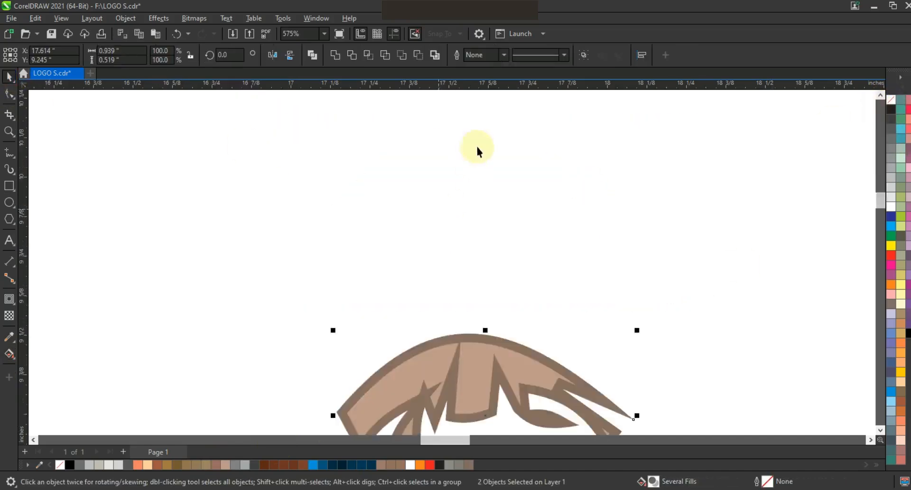
scroll(470, 158, "down", 3)
left_click(722, 187)
key("Escape")
left_click_drag(483, 182, 677, 196)
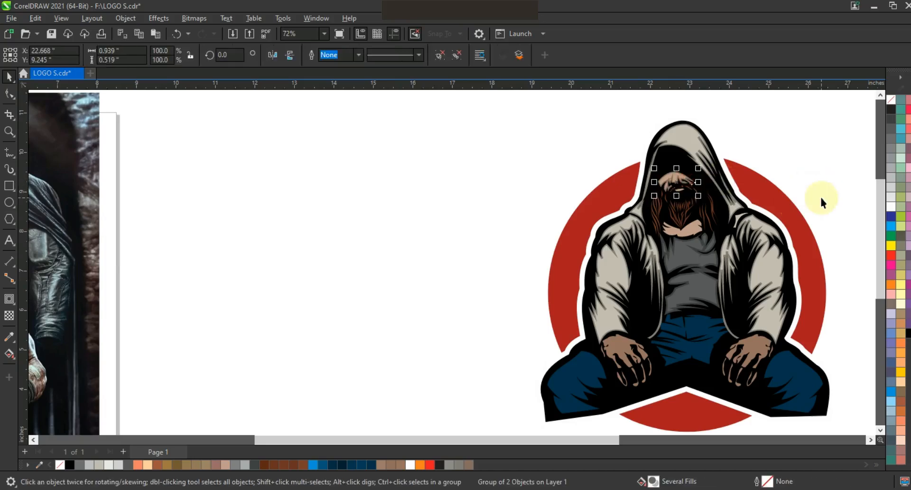
Step: Recolor the shape at the figure's mouth with the gray-brown of the outer face shape
left_click(824, 190)
left_click(680, 189)
left_click(468, 464)
left_click(469, 235)
Step: Trace the black splatter bitmap as a low quality image with its background color removed, and place the traced splatter on the logo's circle
scroll(468, 234, "down", 1)
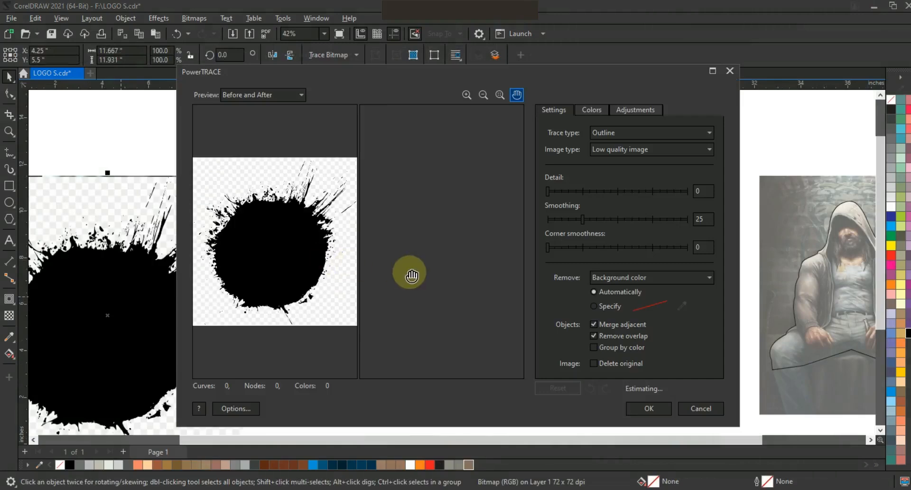
left_click(647, 407)
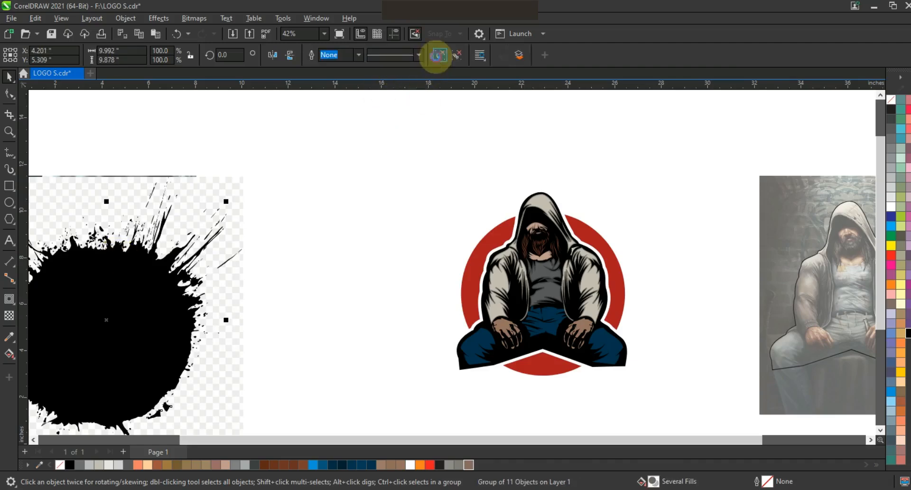
left_click_drag(331, 260, 565, 277)
Step: Copy the circle's red fill to the traced splatter, delete the circle, and send the splatter to the back
key("ctrl+shift+a")
key("Return")
left_click(599, 238)
left_click(610, 260)
key("Delete")
key("shift+Page_Down")
Step: Scale the red splatter to about 83.5%, rotate it about 78 degrees, and position it behind the figure
left_click_drag(671, 138, 649, 172)
left_click_drag(610, 231, 605, 224)
left_click(605, 224)
left_click_drag(641, 333, 648, 178)
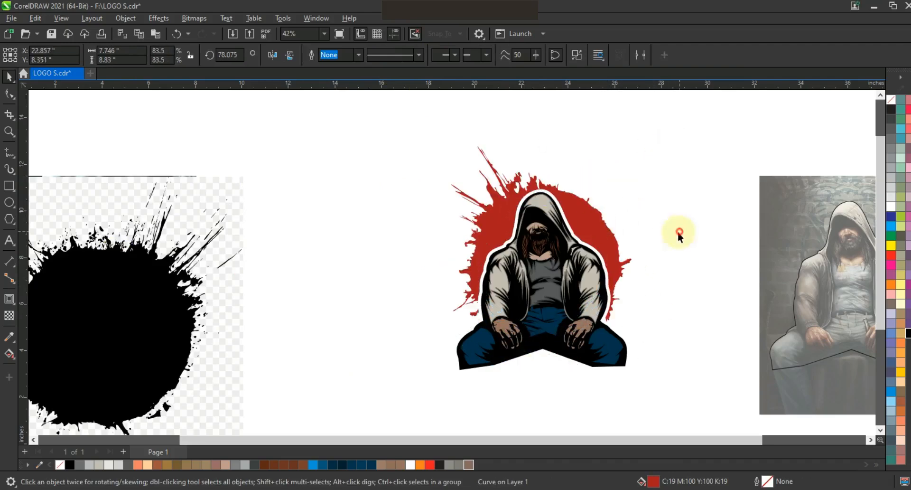
left_click(678, 234)
Step: Scale the seated figure down slightly and reposition it over the splatter
left_click(10, 132)
left_click_drag(381, 174, 743, 397)
left_click(10, 77)
left_click_drag(206, 108, 326, 213)
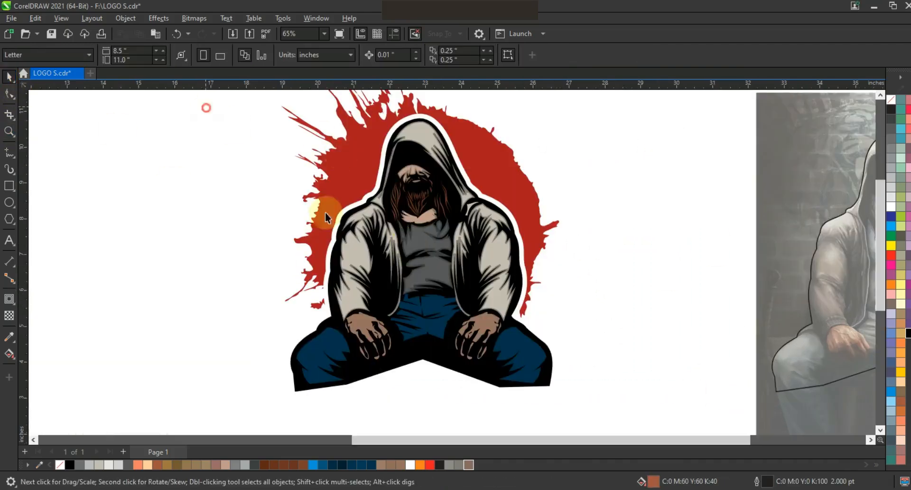
left_click_drag(562, 400, 550, 393)
mouse_move(515, 362)
left_mouse_down()
mouse_move(514, 350)
mouse_move(547, 372)
mouse_move(531, 355)
left_mouse_up()
left_click(599, 366)
Step: Recolor the splatter behind the figure with 40% black
left_click(536, 203)
left_click(891, 141)
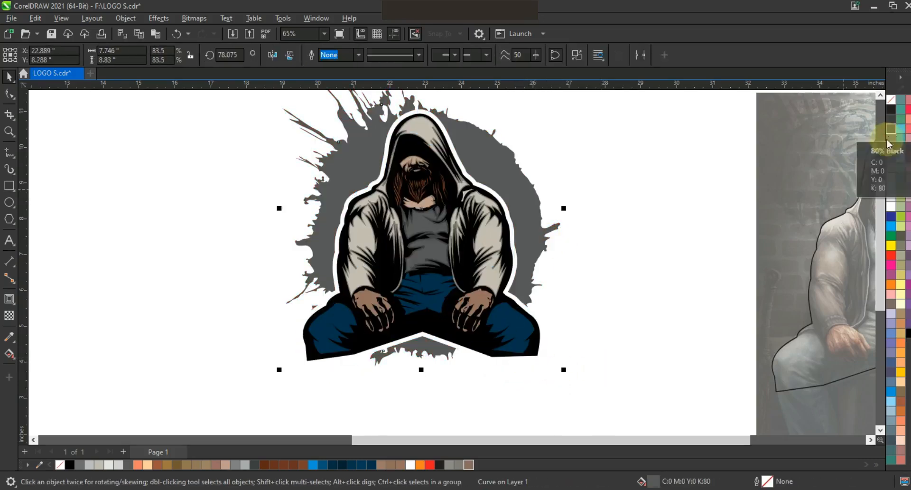
left_click(891, 167)
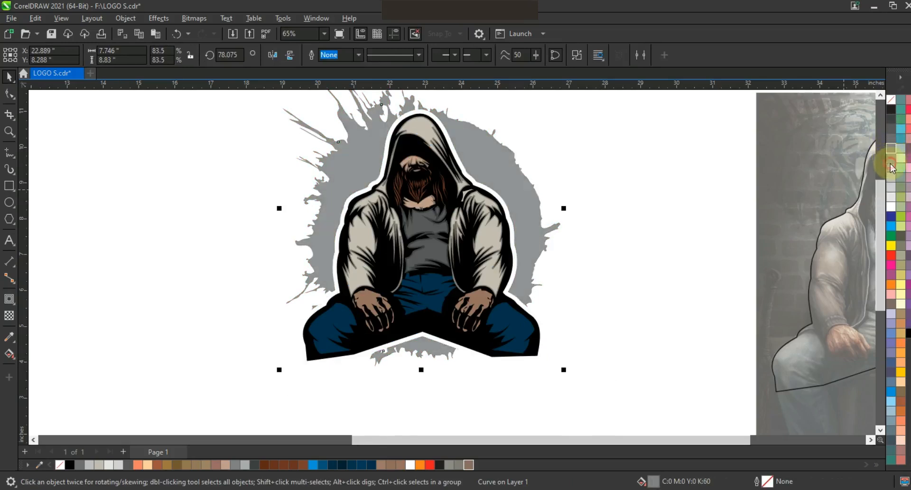
left_click(178, 297)
Step: Add the text SUPERTHOR on empty canvas beside the figure and set its font to CityDBol
left_click(103, 279)
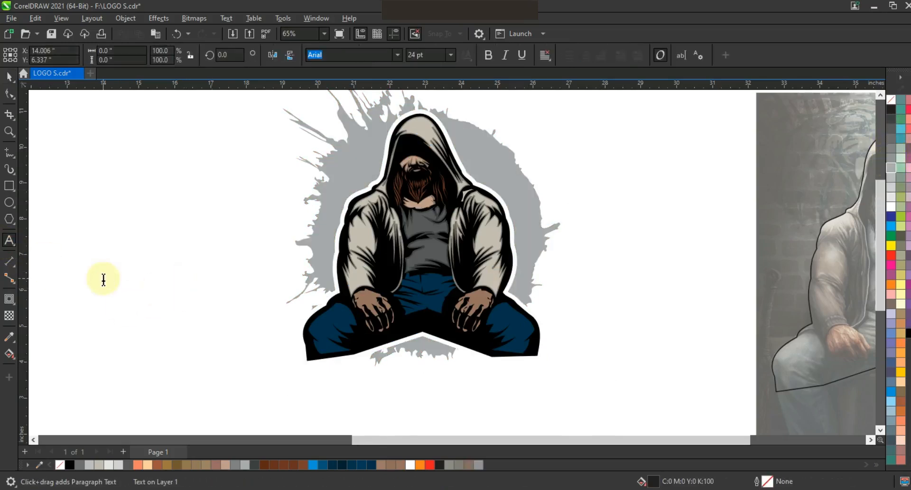
left_click(9, 76)
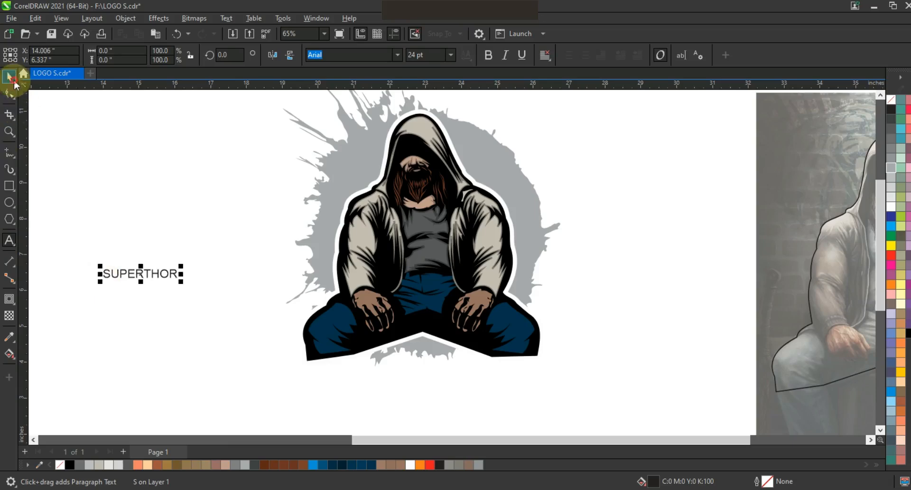
left_click(396, 55)
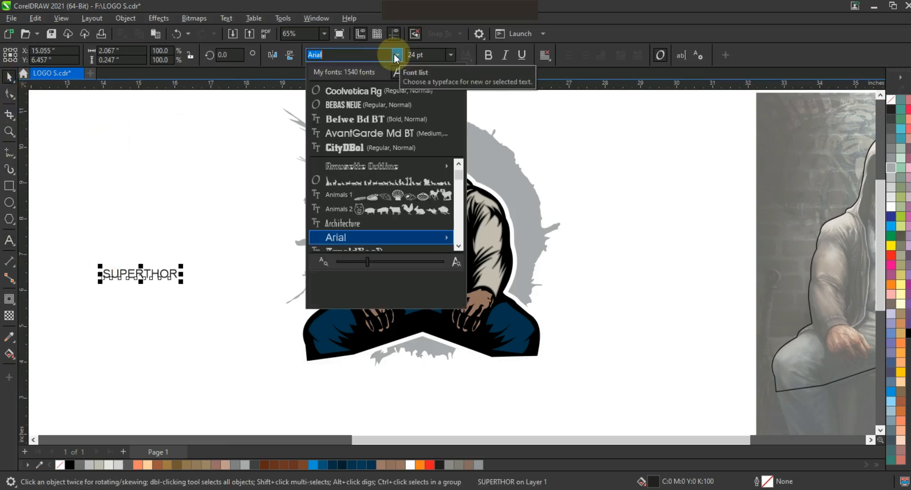
left_click(344, 148)
Step: Enlarge the SUPERTHOR text to about 8.9 by 1.2 inches and place it across the figure's lower legs
left_click_drag(182, 282, 351, 363)
left_click_drag(256, 284, 465, 368)
left_click_drag(567, 344, 588, 338)
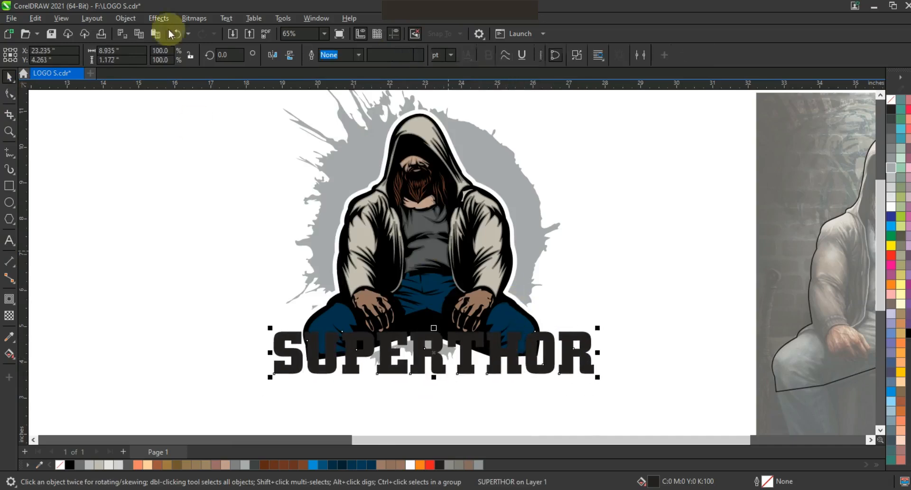
Step: Convert the SUPERTHOR text to curves and add a perspective that makes the letters grow taller toward the final R
key("ctrl+q")
left_click(158, 18)
mouse_move(189, 296)
left_click(323, 293)
left_click_drag(596, 328, 601, 284)
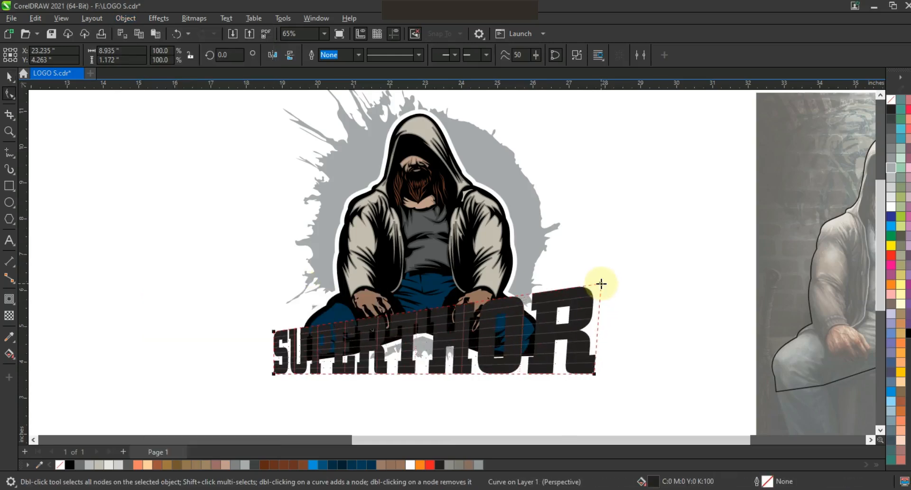
left_click(10, 77)
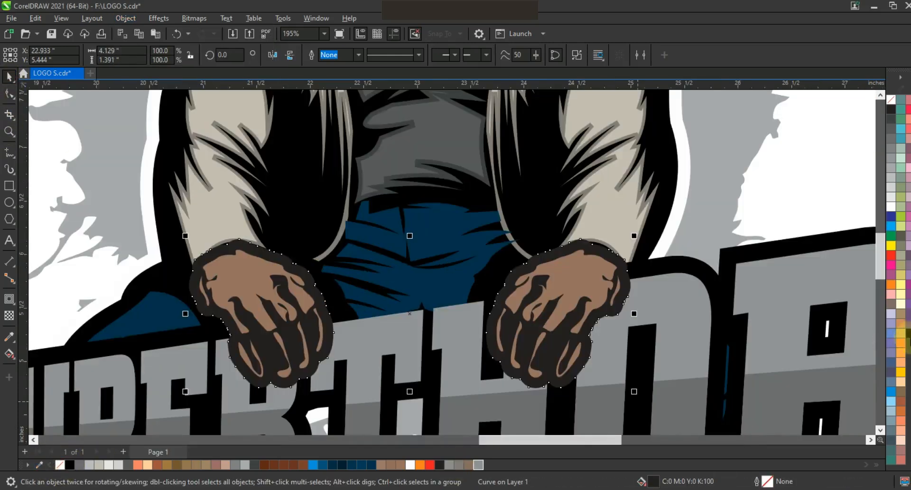
Step: Fill the contour shape behind both hands with rich black
left_click(908, 333)
scroll(600, 282, "down", 8)
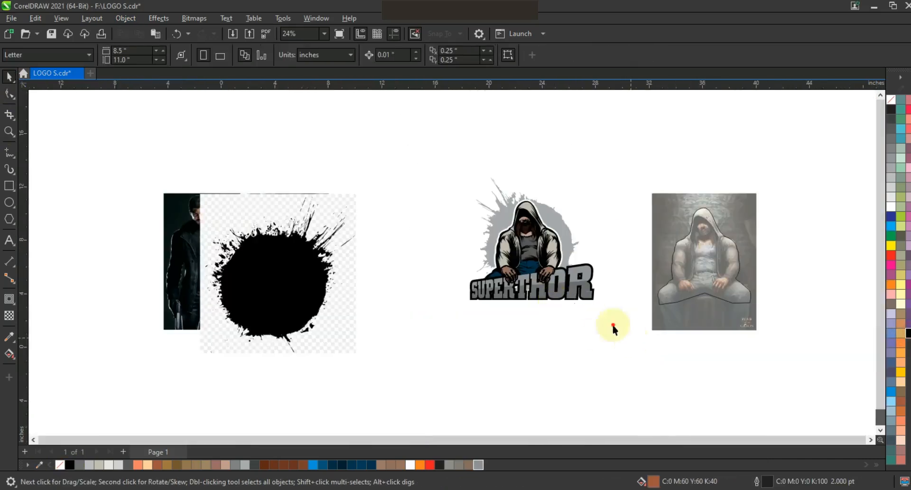
left_click(653, 195)
left_click(600, 177)
Step: Move the faded reference photo farther away from the logo
left_click_drag(625, 161, 438, 331)
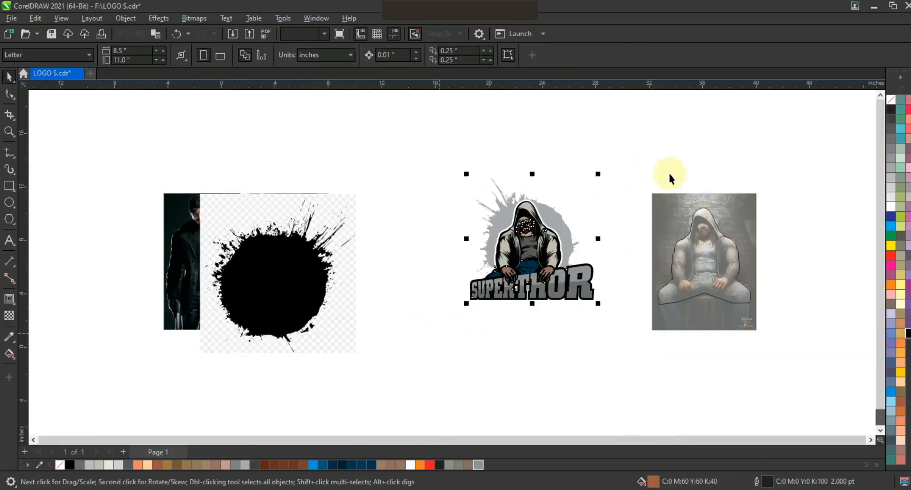
left_click(678, 273)
left_click_drag(741, 273, 780, 274)
left_click_drag(622, 164, 443, 327)
key("shift+F2")
scroll(609, 184, "down", 1)
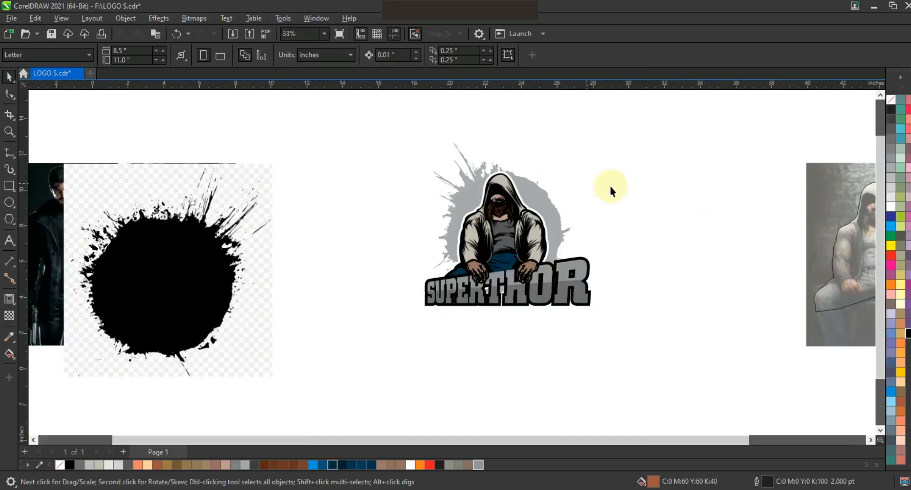
Step: Try moving the splatter away and filling it with brown and red, and undo these changes
left_click(549, 211)
left_click_drag(549, 210, 716, 228)
key("ctrl+z")
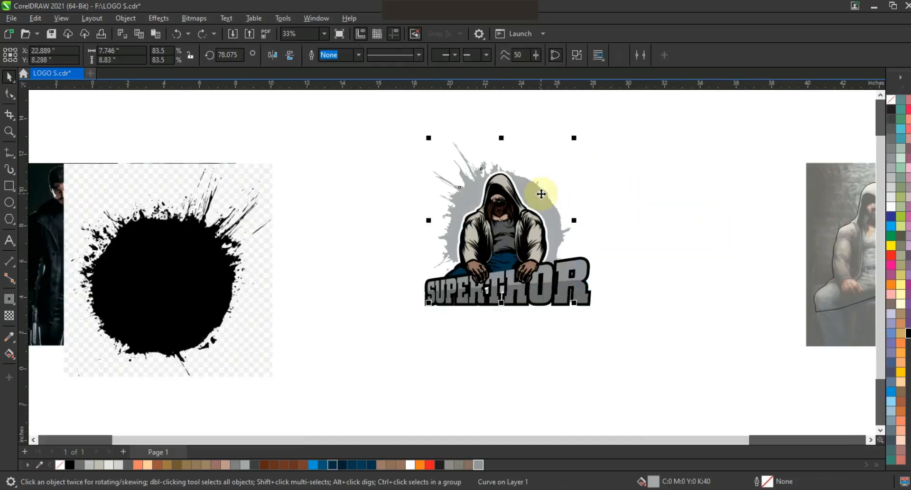
left_click(293, 464)
left_click(891, 255)
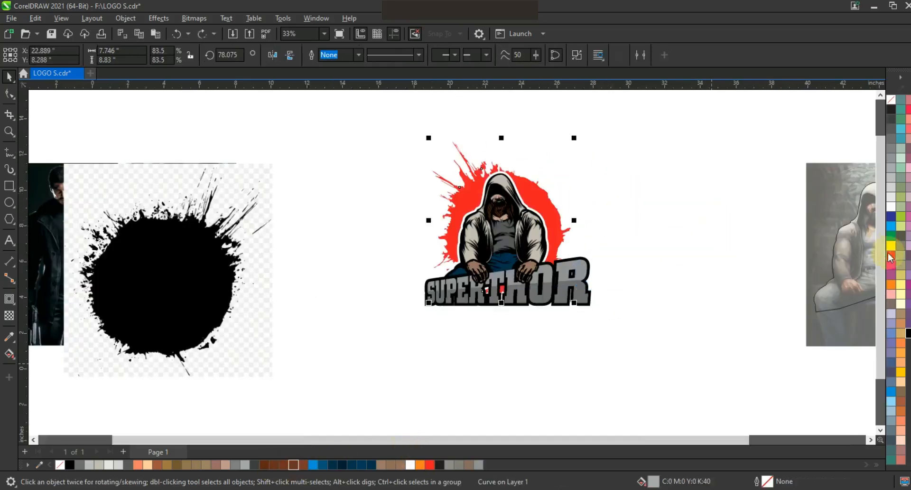
key("ctrl+z")
key("ctrl+z")
key("ctrl+z")
key("ctrl+shift+z")
left_click(614, 212)
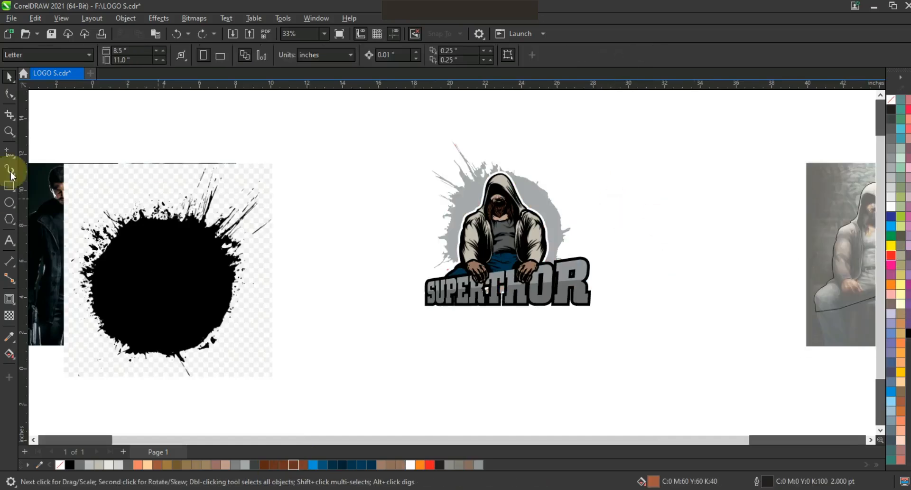
Step: Examine the logo in a full-screen preview and check the black backing shape of the lettering
left_click(10, 131)
left_click_drag(385, 145, 650, 318)
key("F9")
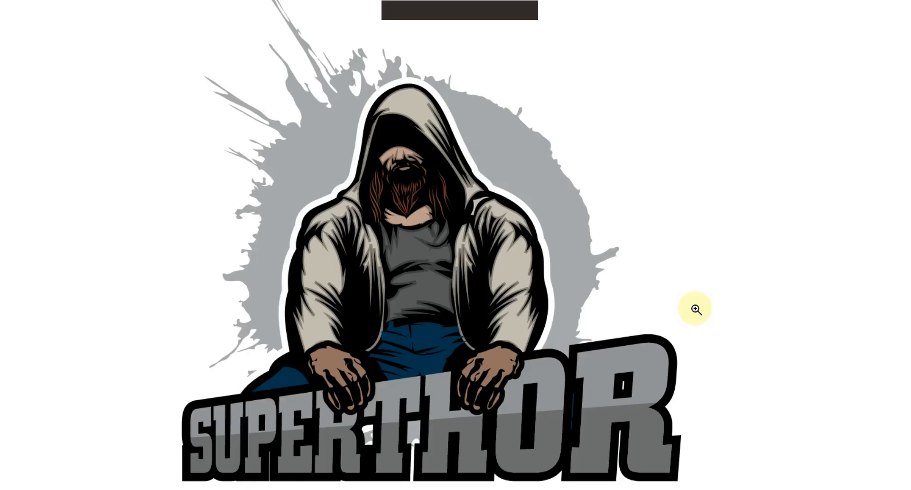
key("F9")
left_click(10, 76)
left_click(580, 315)
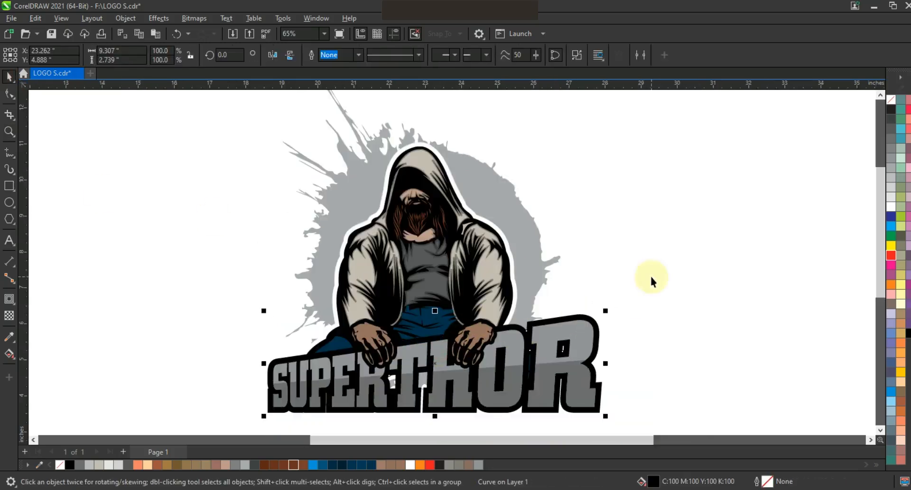
left_click(637, 236)
Step: Add an outward contour around the figure's white border and break it apart
left_click(495, 207)
left_click(9, 298)
left_click_drag(494, 213, 550, 143)
left_click(9, 76)
left_click(125, 18)
left_click(143, 280)
Step: Apply a uniform transparency to the black outer contour to form a soft shadow around the figure
left_click(494, 223)
left_click(9, 315)
left_click_drag(422, 383, 409, 421)
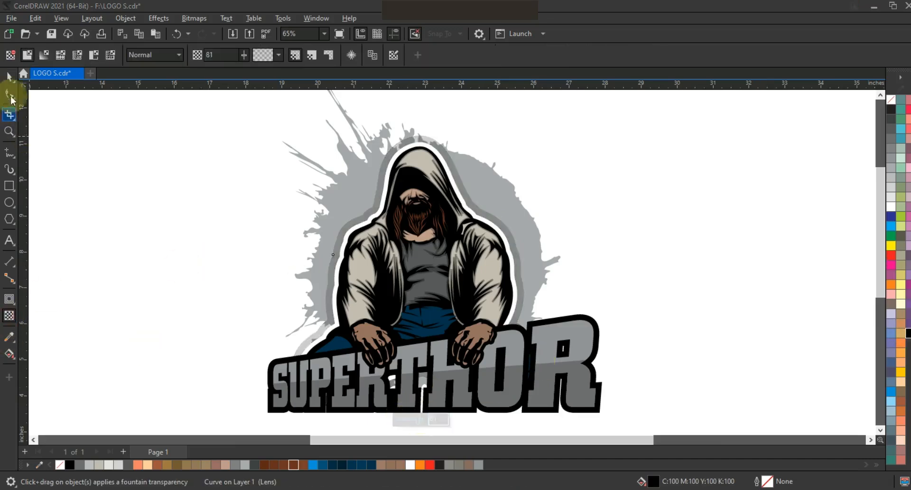
left_click(9, 76)
left_click(596, 201)
scroll(572, 194, "down", 1)
left_click_drag(393, 122, 643, 316)
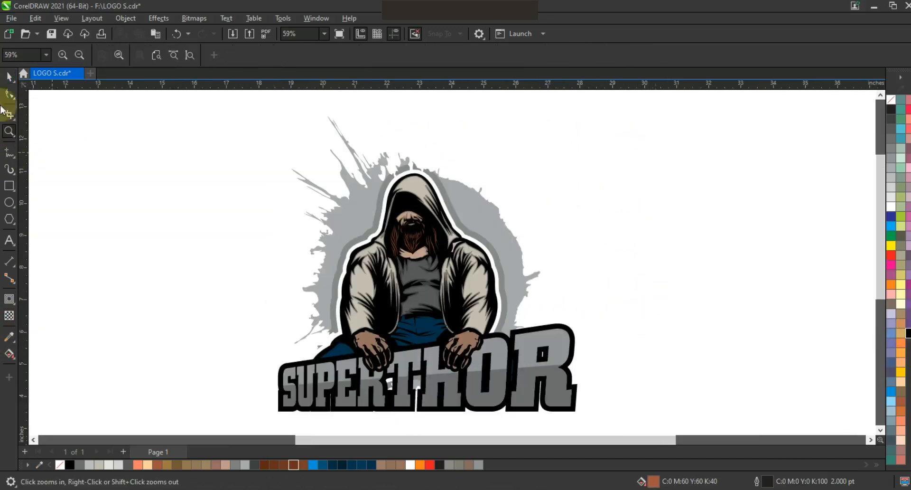